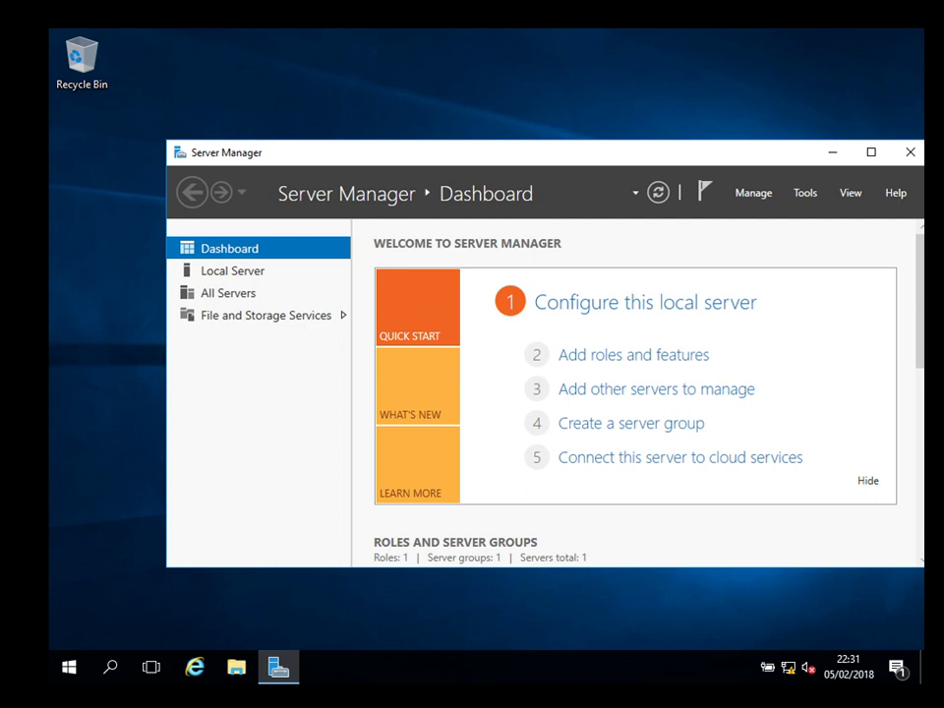
Launch Synchronization Service from the Start menu's recently added apps and minimise Server Manager.
key("super")
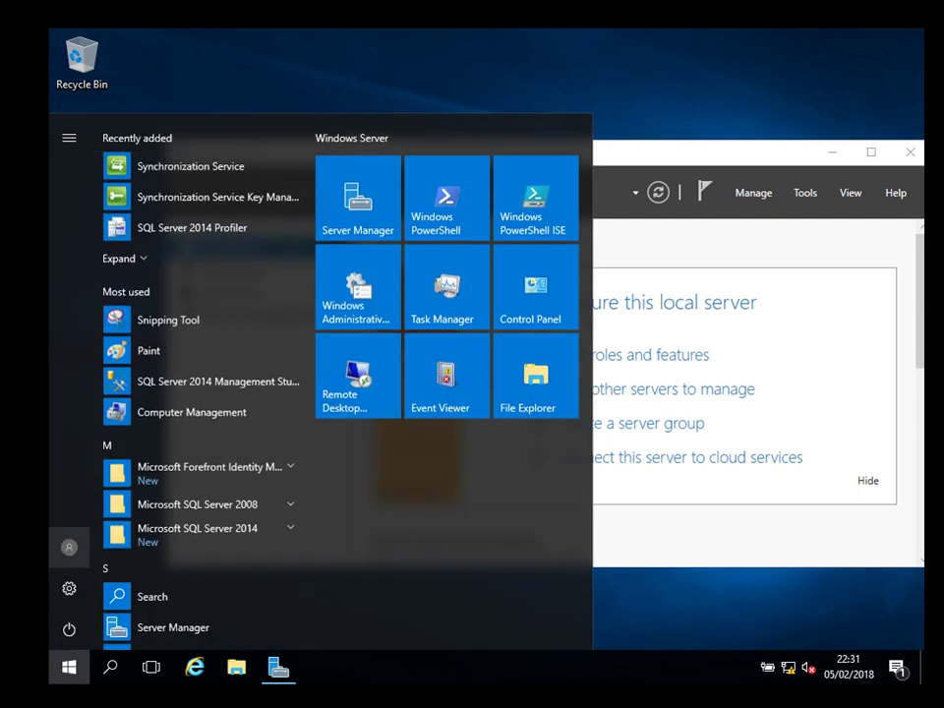
key("Return")
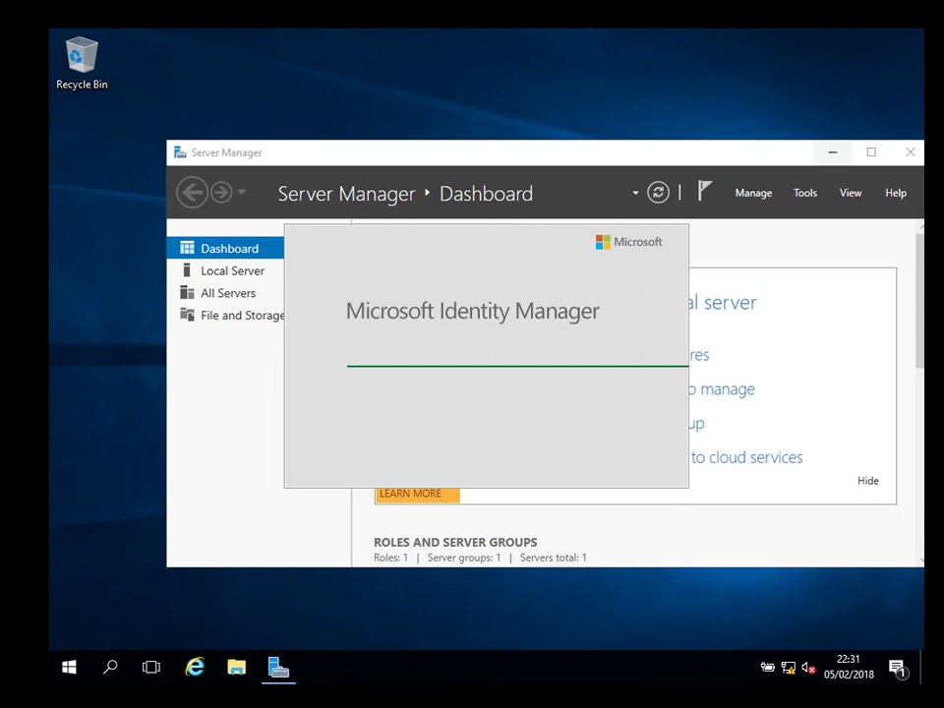
key("super+d")
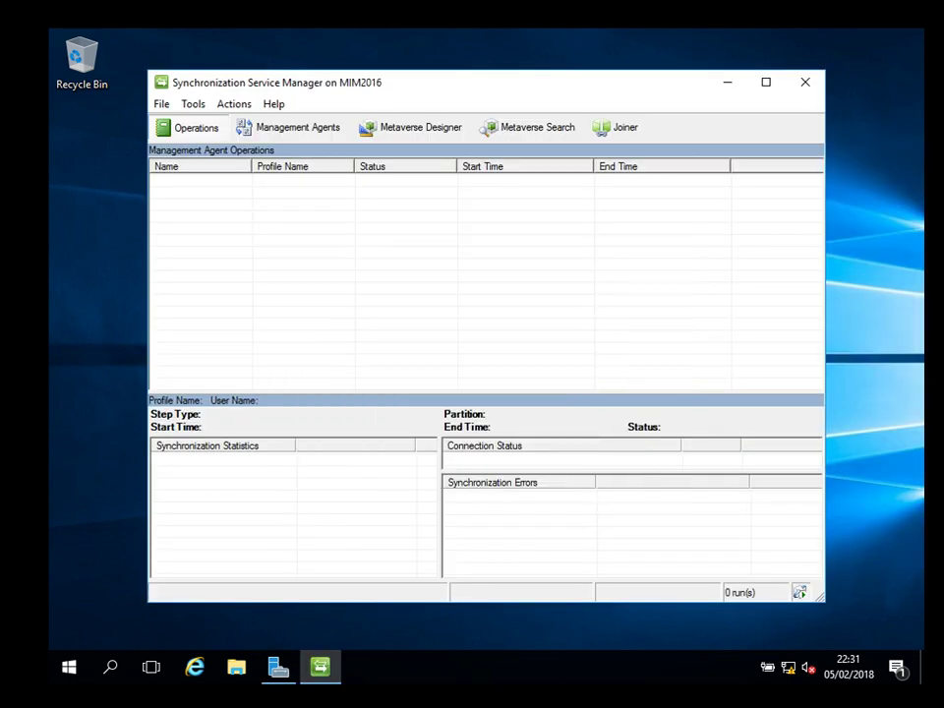
From the Management Agents view, begin a new agent of type Active Directory Domain Services.
left_click(288, 127)
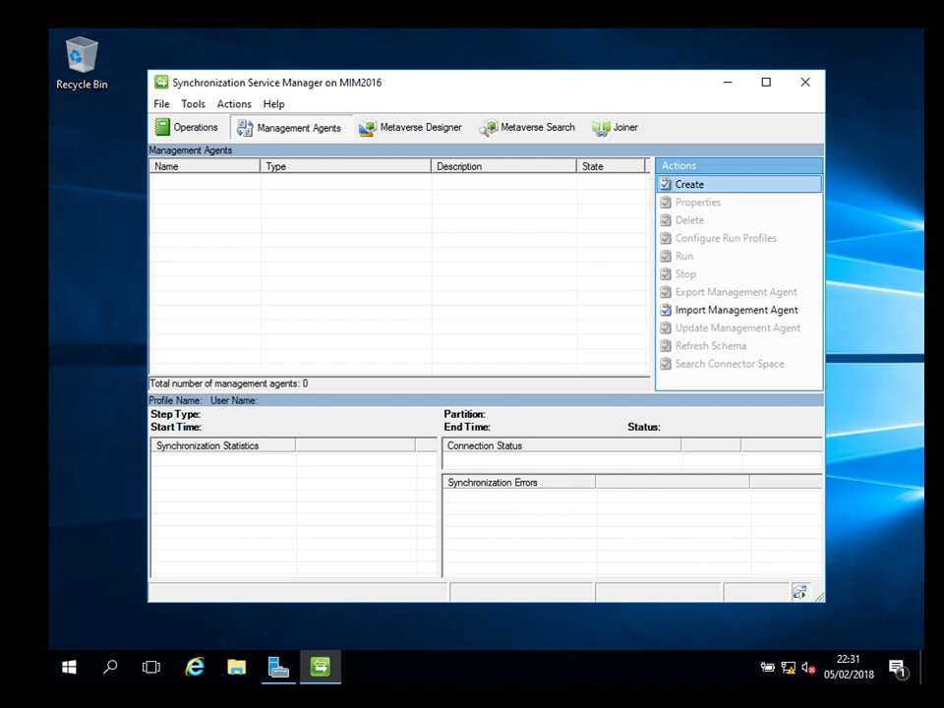
left_click(689, 184)
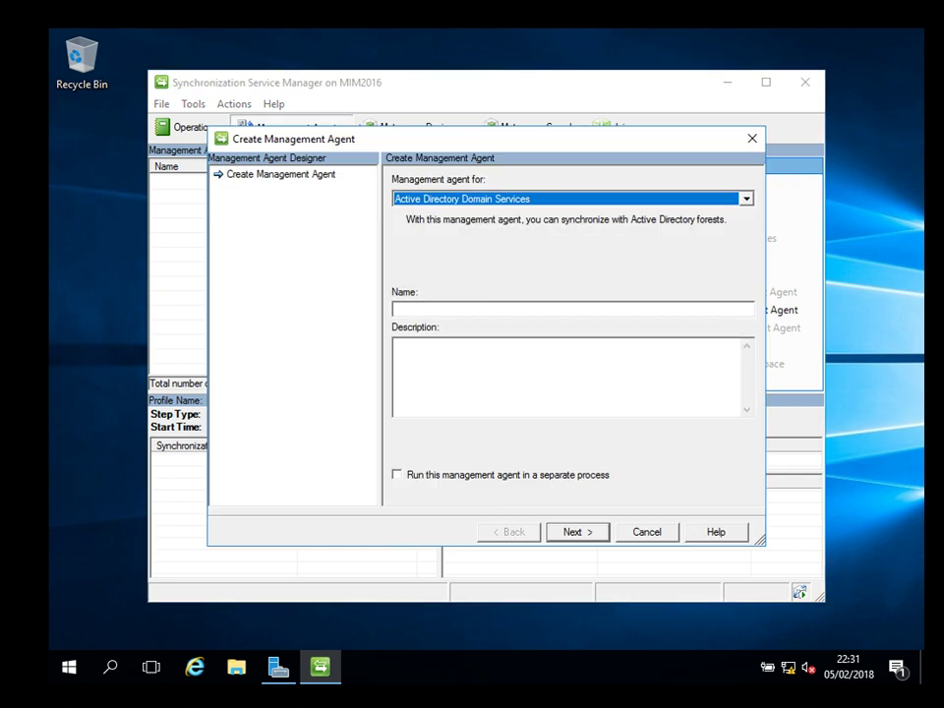
key("alt+Down")
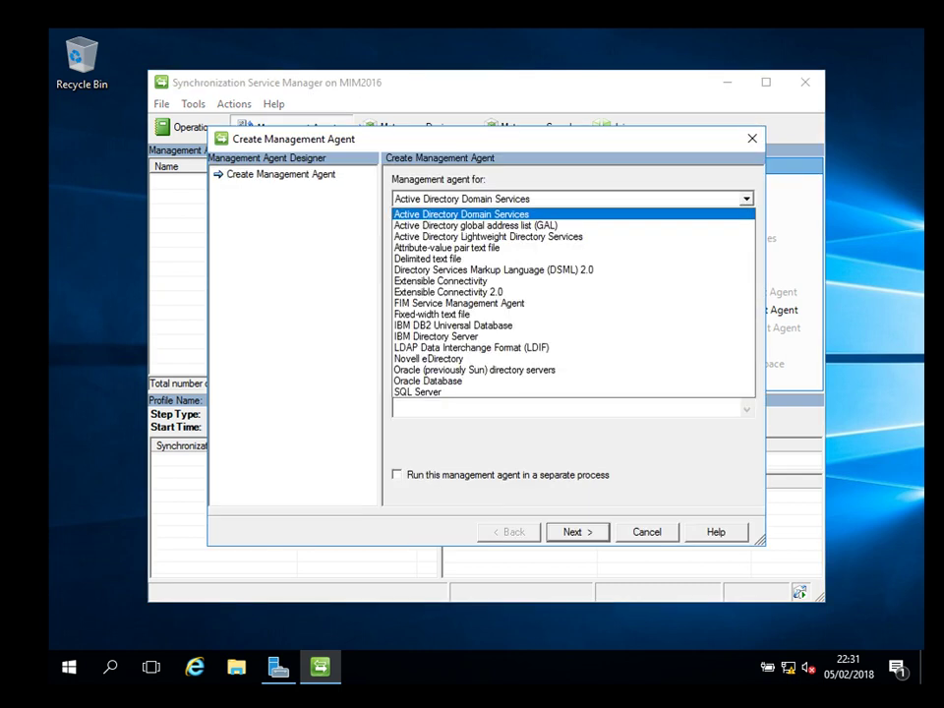
key("Down")
key("Down")
key("Down")
key("Down")
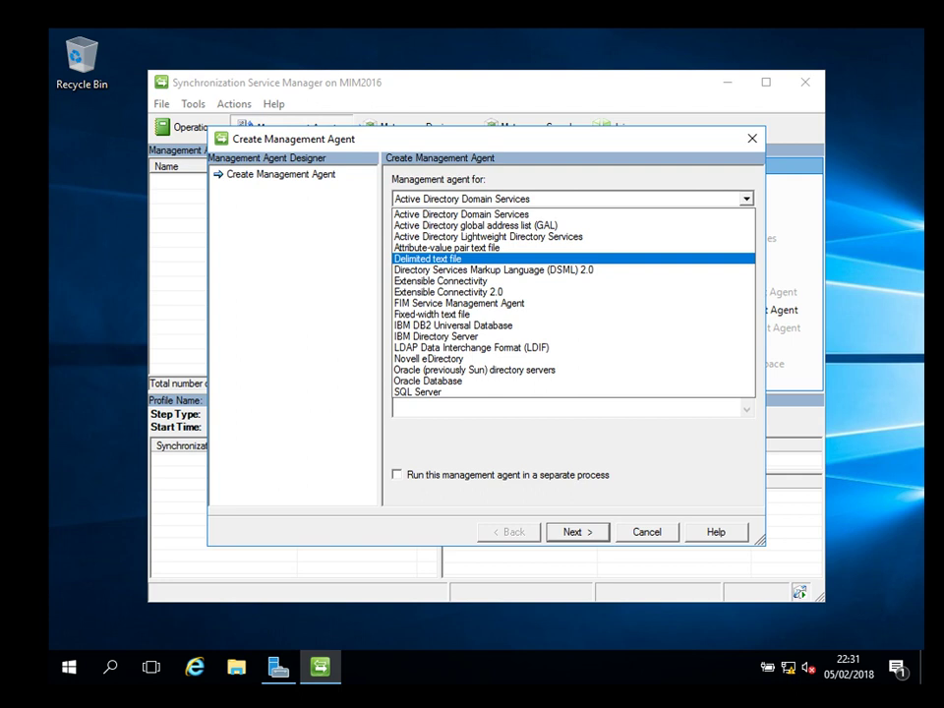
key("Down")
key("Down")
key("Down")
key("Down")
key("Down")
key("Down")
key("Down")
key("Down")
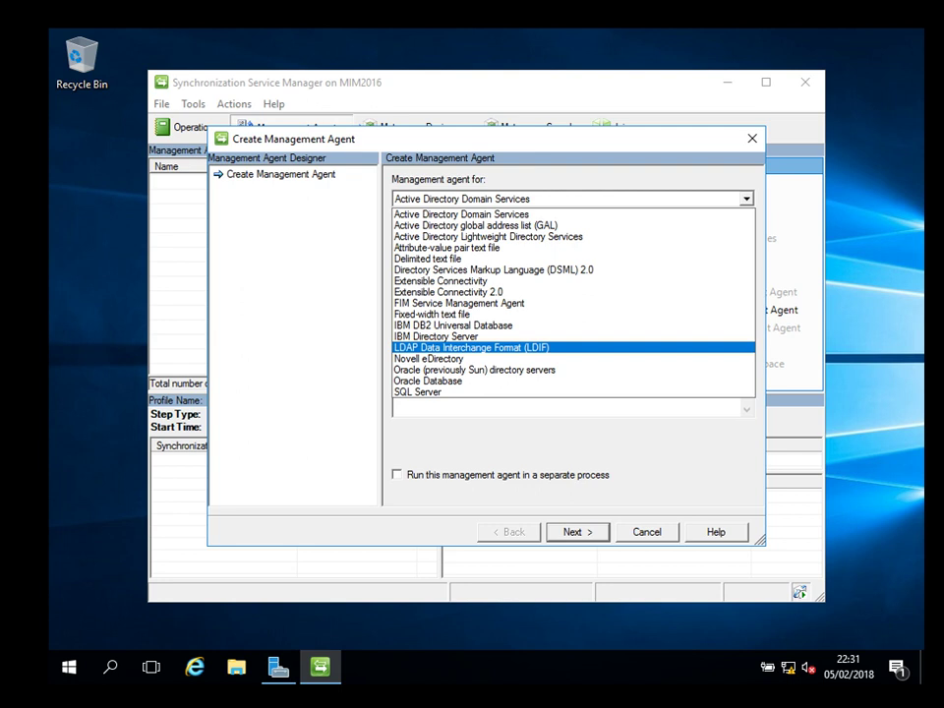
key("Up")
key("Up")
key("Up")
key("Up")
key("Up")
key("Up")
key("Up")
key("Up")
key("Up")
key("Up")
key("Up")
key("Up")
key("Return")
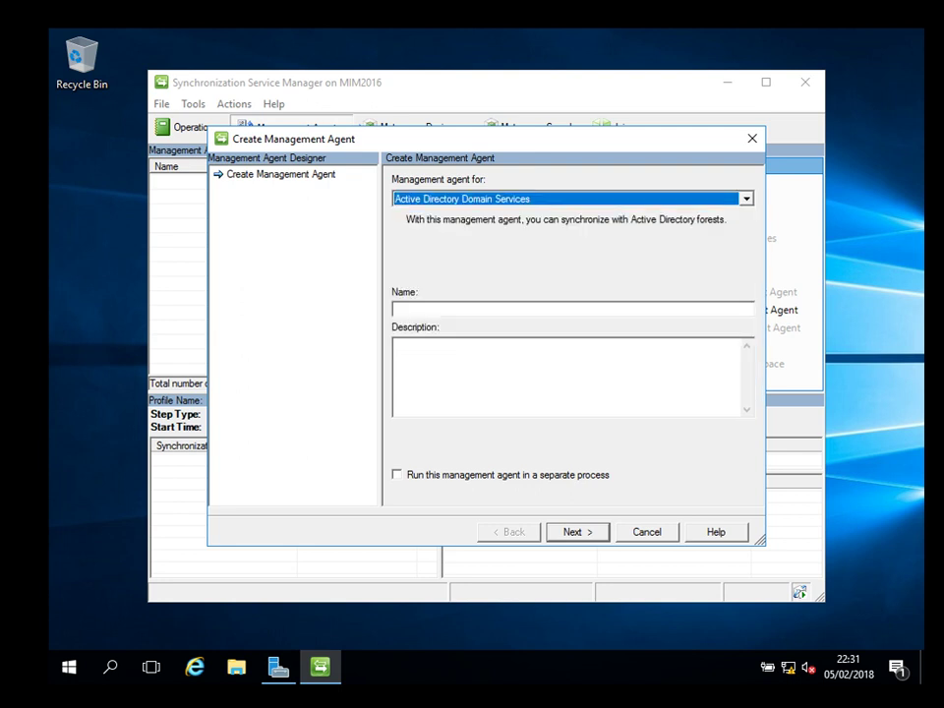
left_click(395, 309)
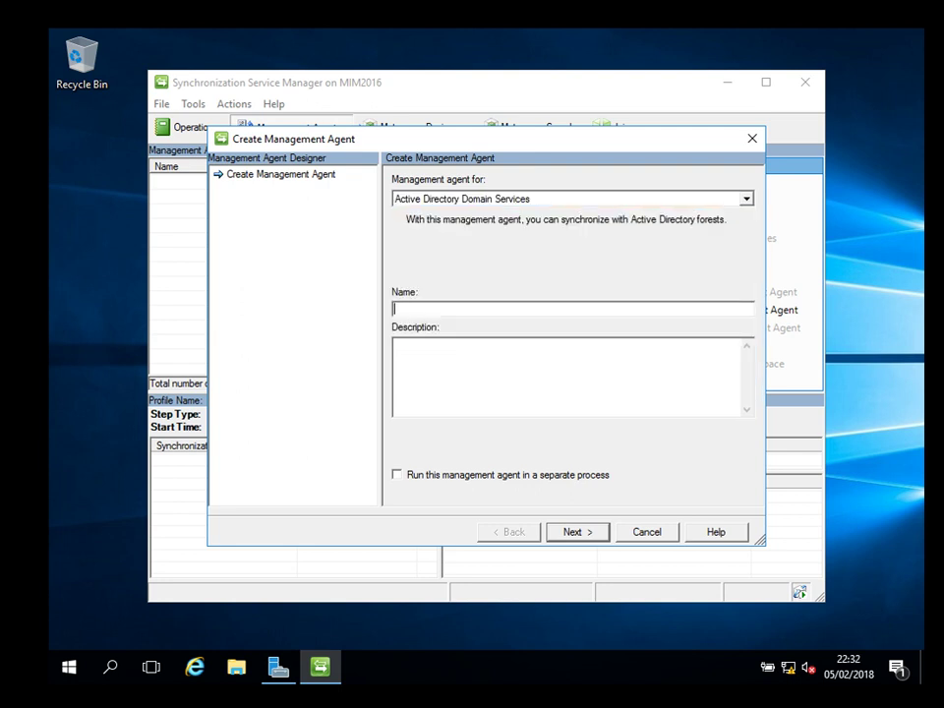
Name the new management agent ITlandy_AD.
type("AD")
key("BackSpace")
key("BackSpace")
type("ITlandy_AD")
key("Return")
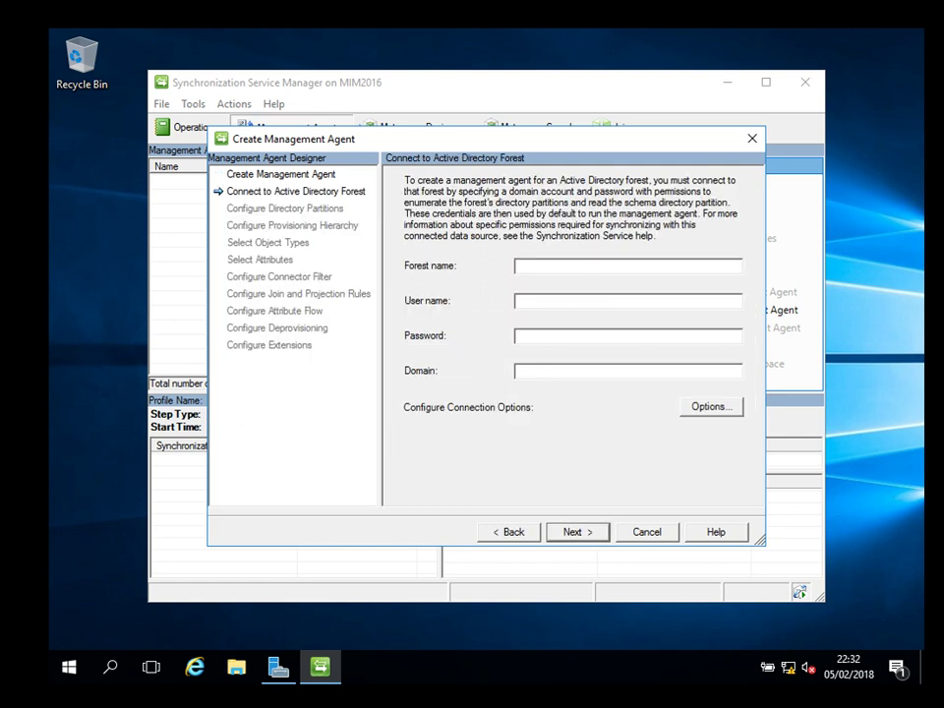
Enter forest itlandy, the admin user name, its password and domain italndy, then view Connection Options.
type("itlandy")
key("Tab")
type("admin")
key("Tab")
type("**********")
key("Tab")
type("italndy")
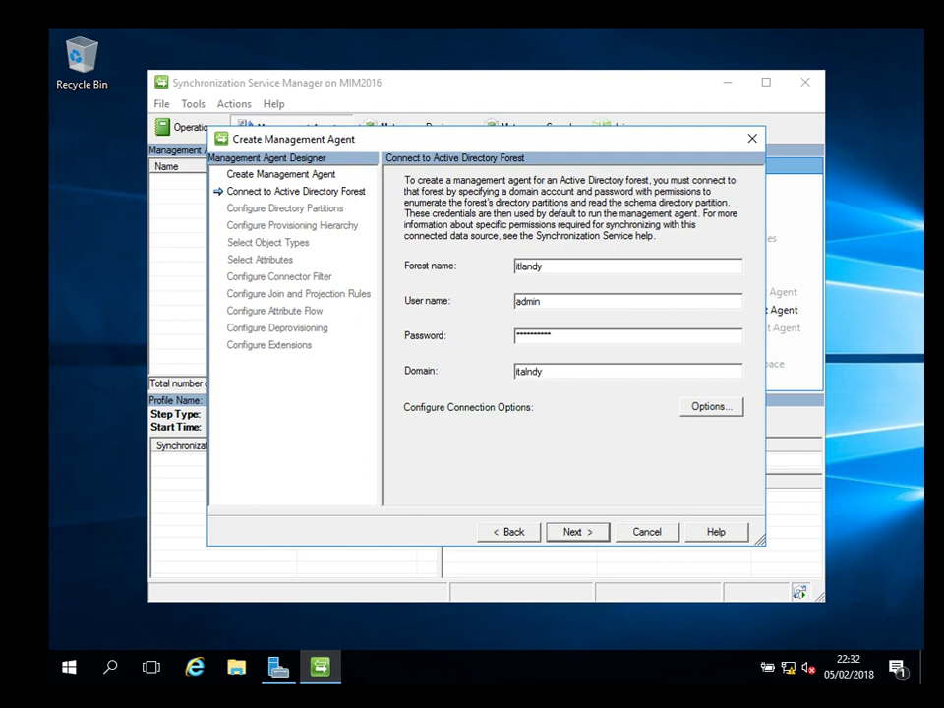
key("Tab")
key("Return")
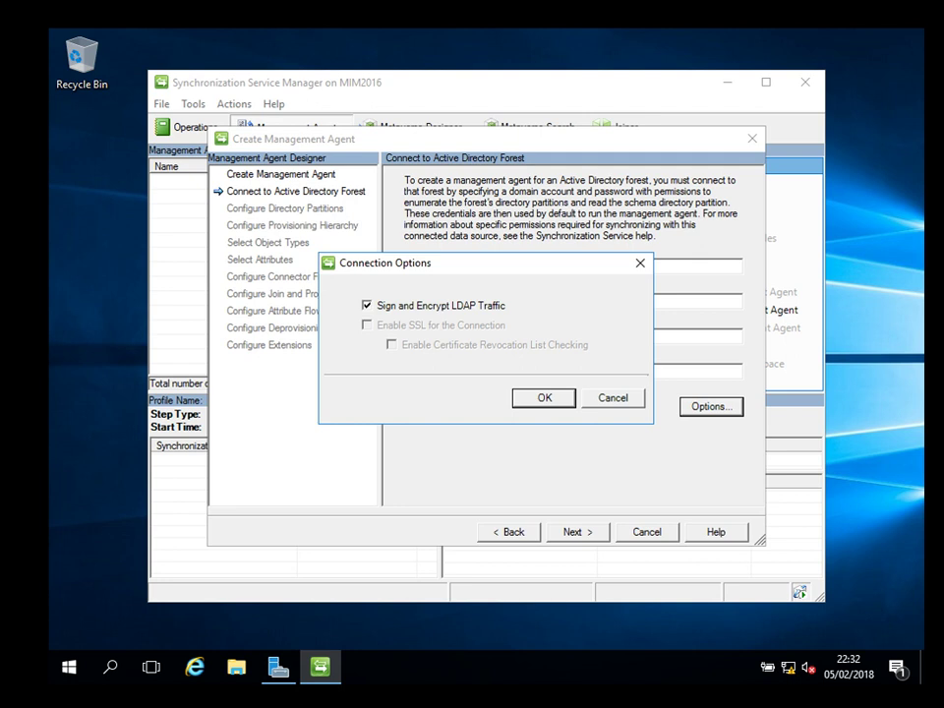
Keep default connection options and, after the failed authentication, change the domain from italndy to itlandy.
key("Return")
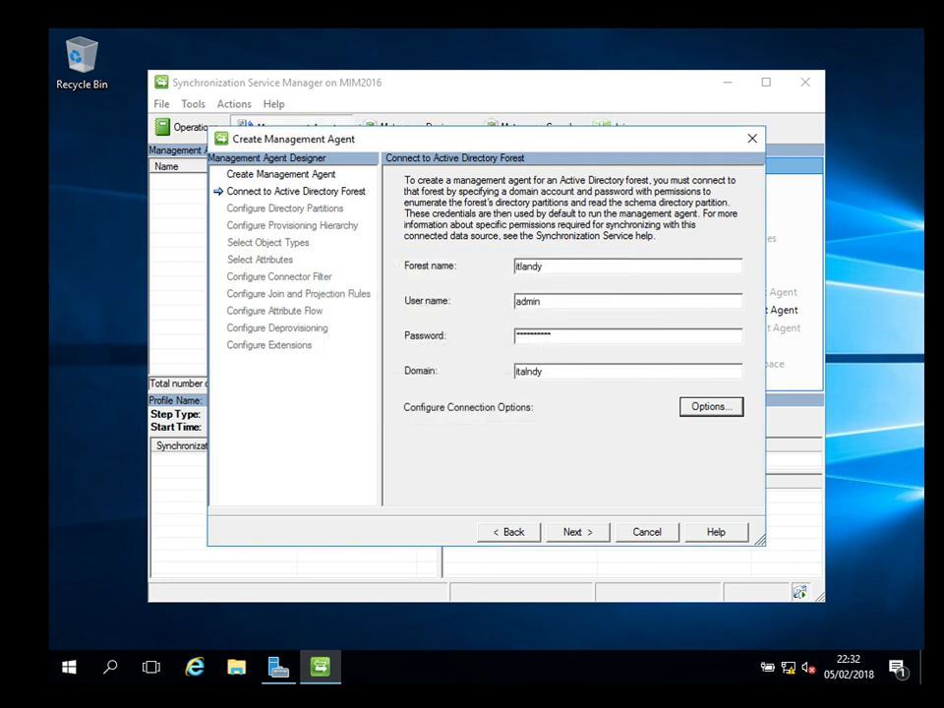
key("Tab")
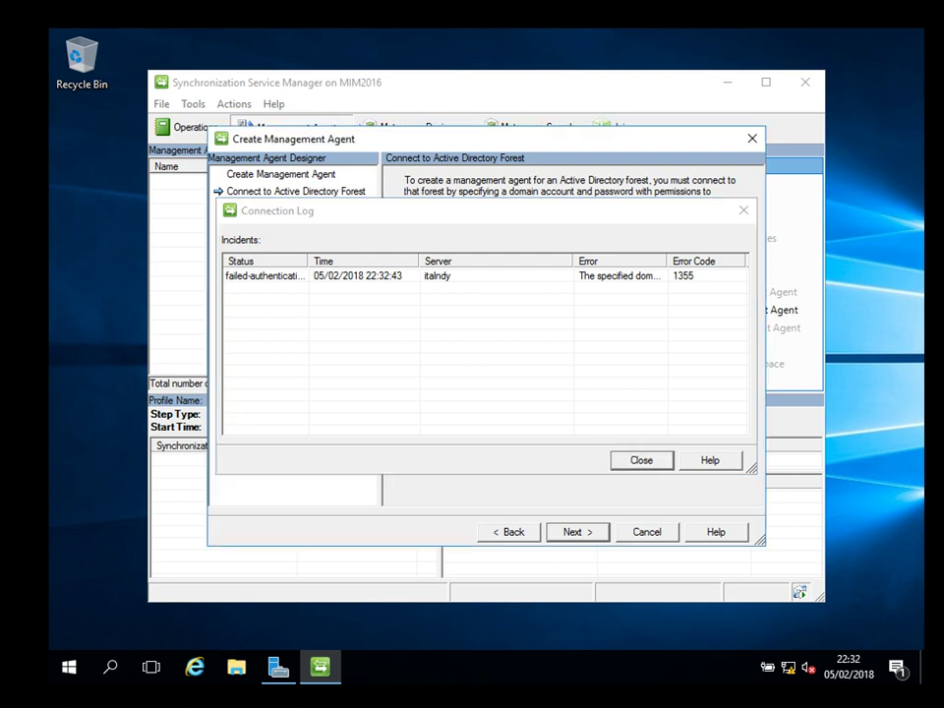
key("Return")
key("Tab")
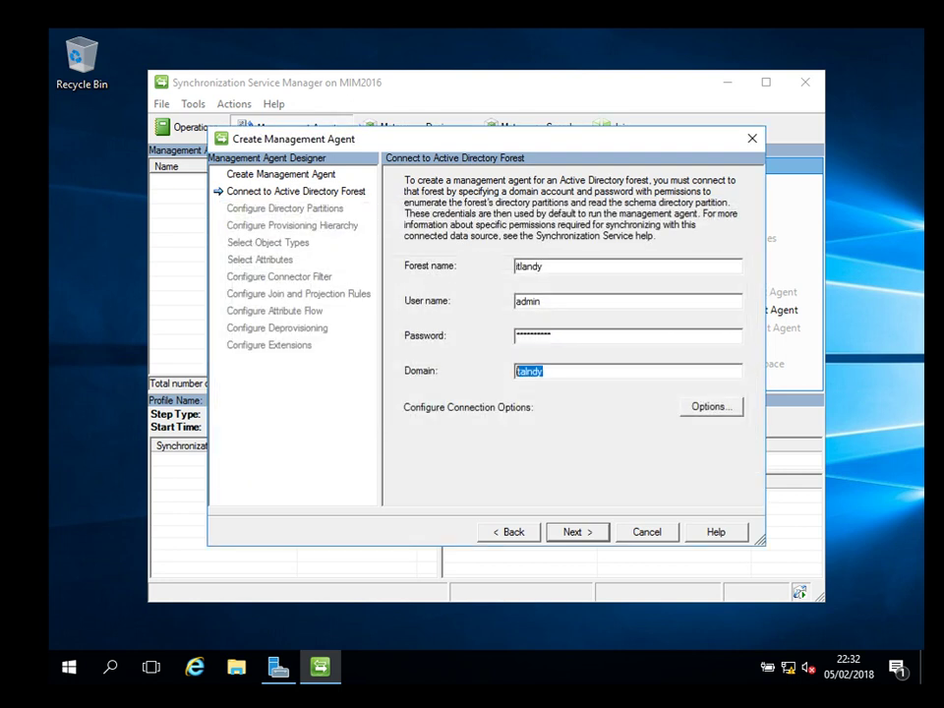
type("itlandy")
Tick the DC=itlandy partition, leaving preferred domain controller and connection security settings unchanged.
key("Return")
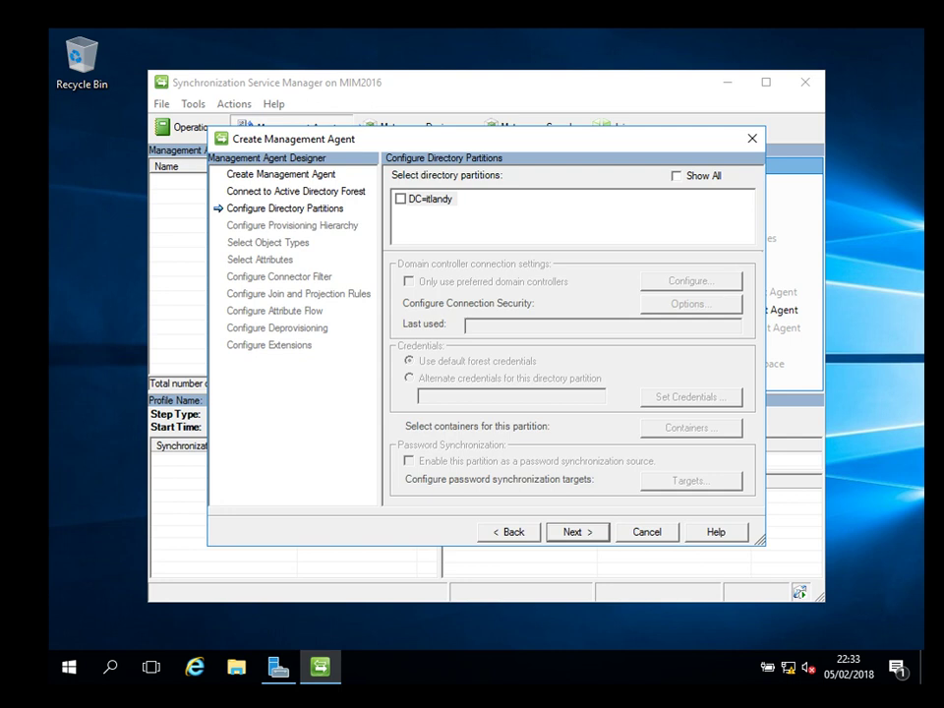
left_click(400, 199)
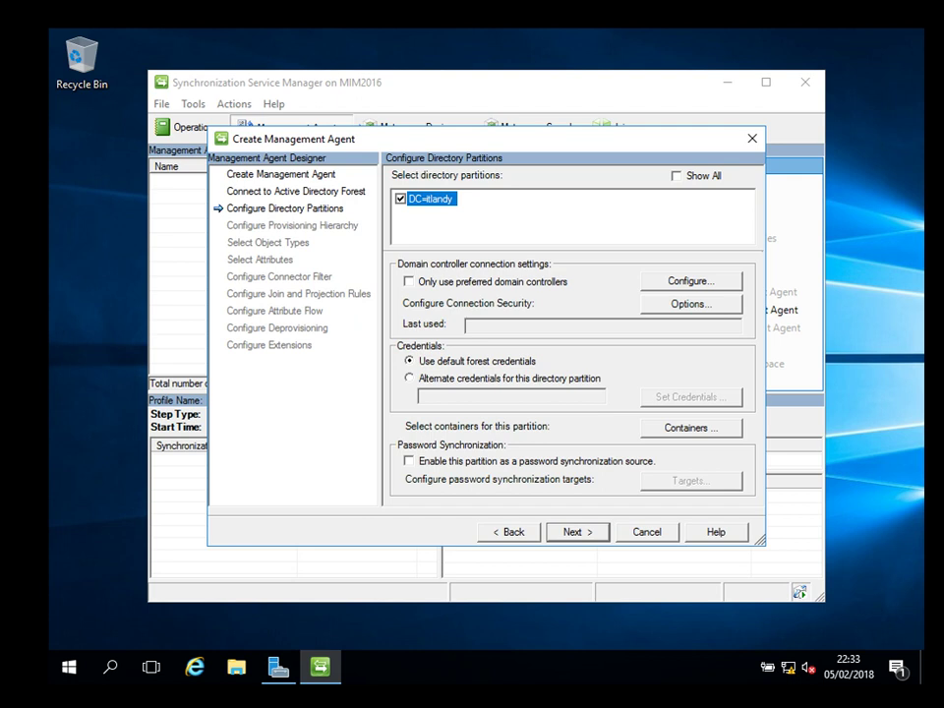
left_click(691, 281)
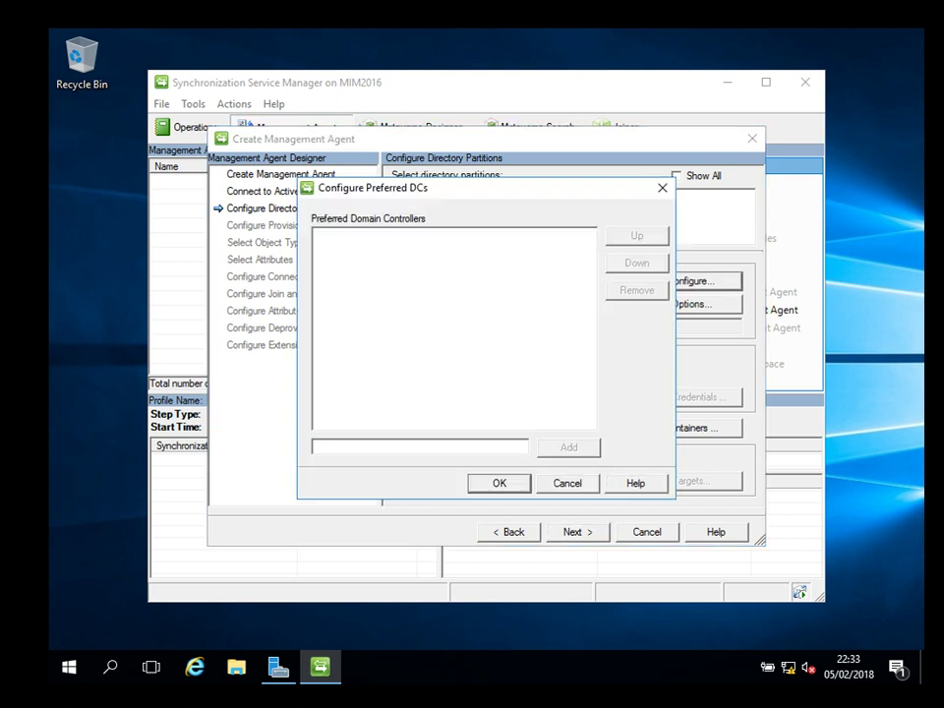
key("Escape")
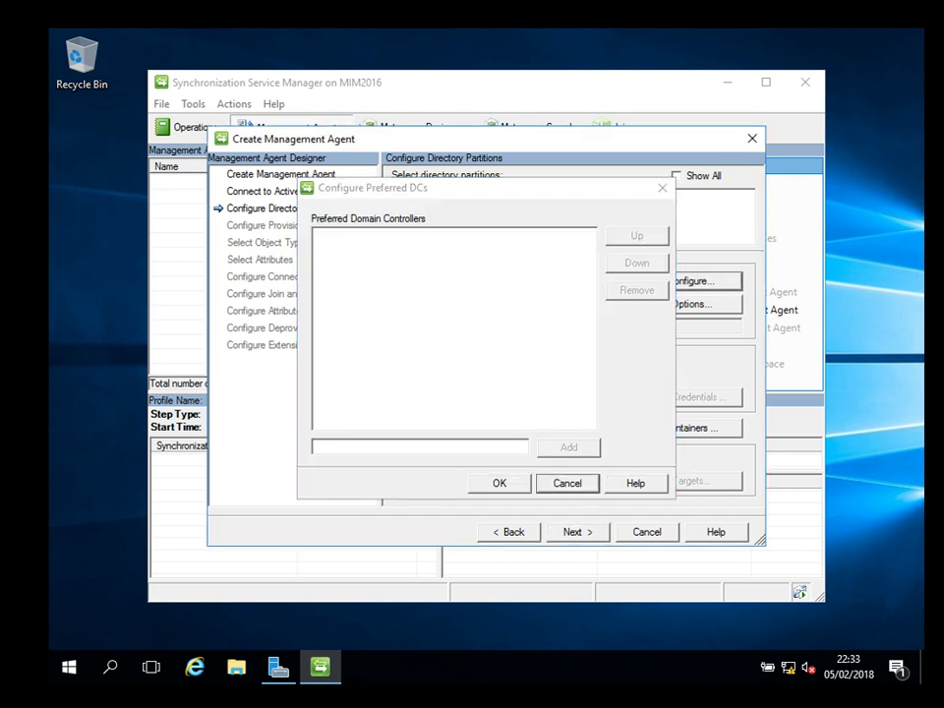
left_click(409, 282)
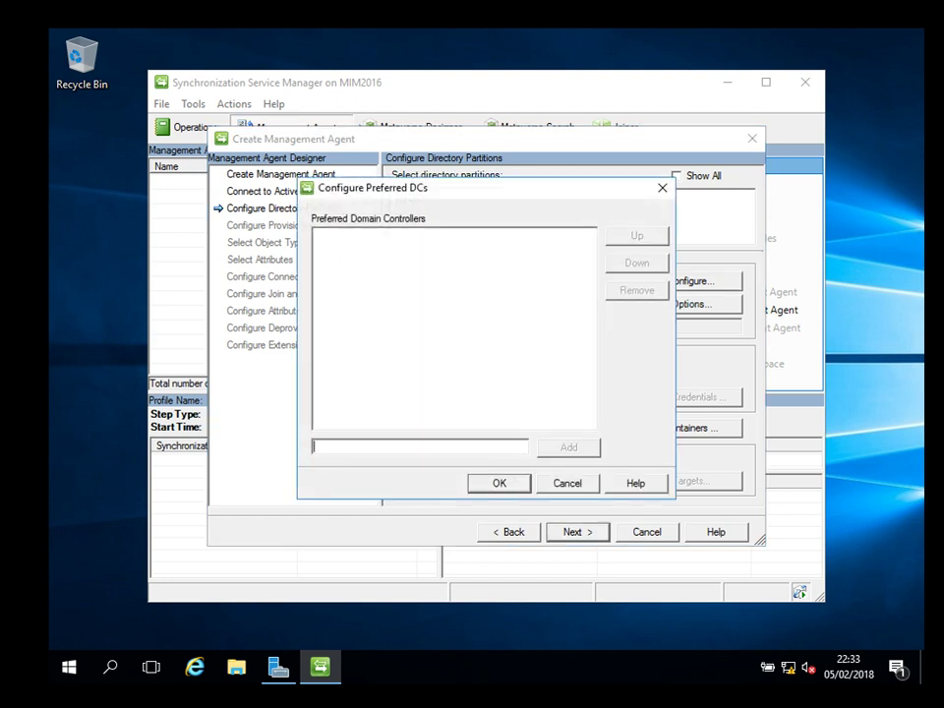
key("Escape")
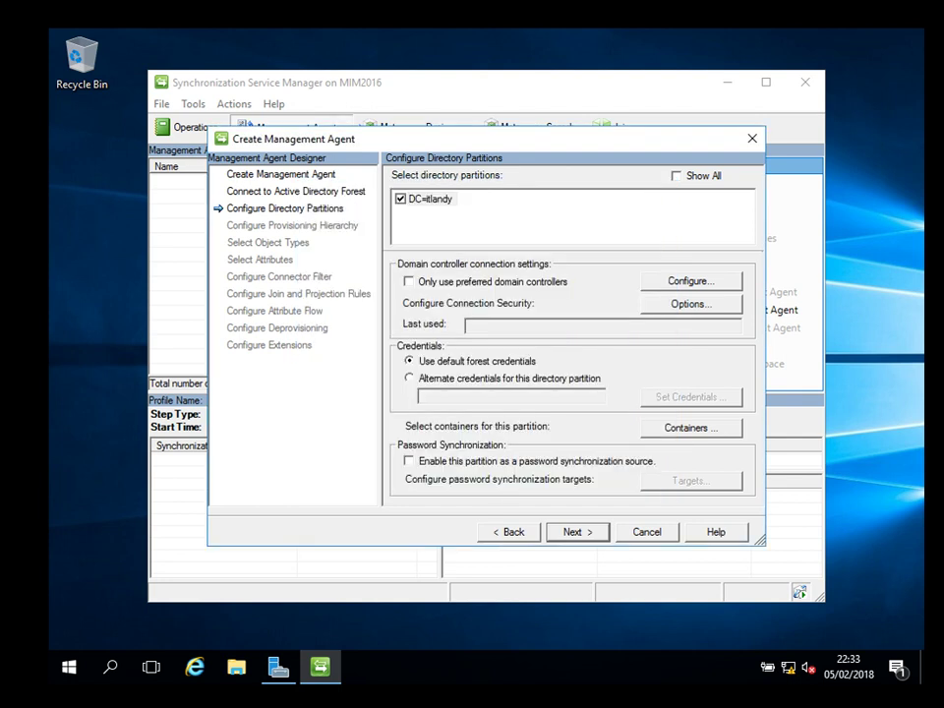
key("Tab")
key("Return")
key("Return")
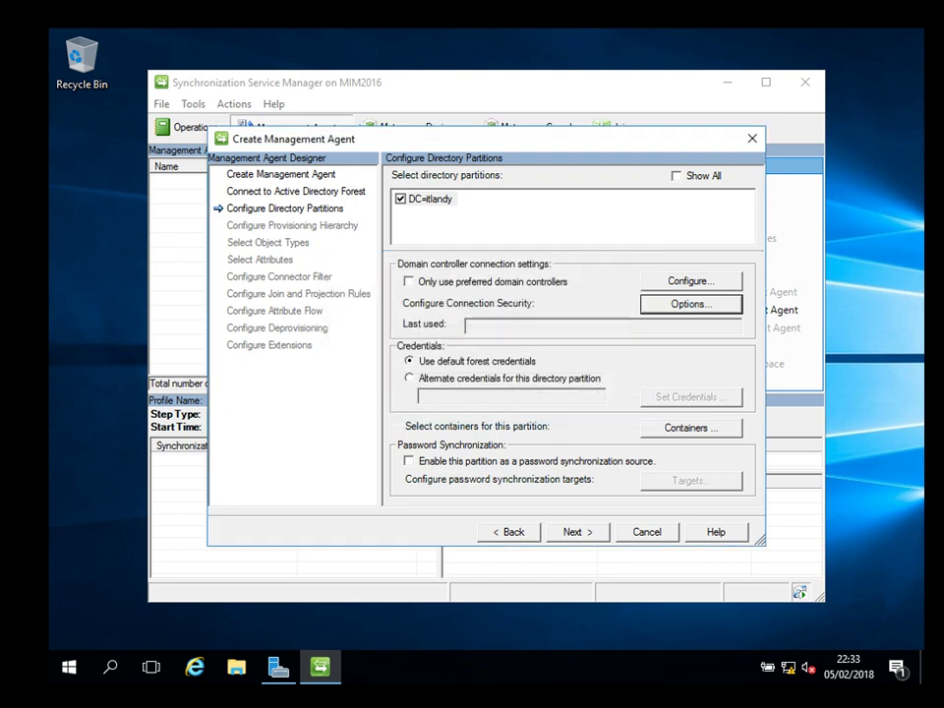
key("Tab")
key("Tab")
Clear all DC=itlandy containers, check only Users, Computers and ForeignSecurityPrincipals, and review the summary.
key("Return")
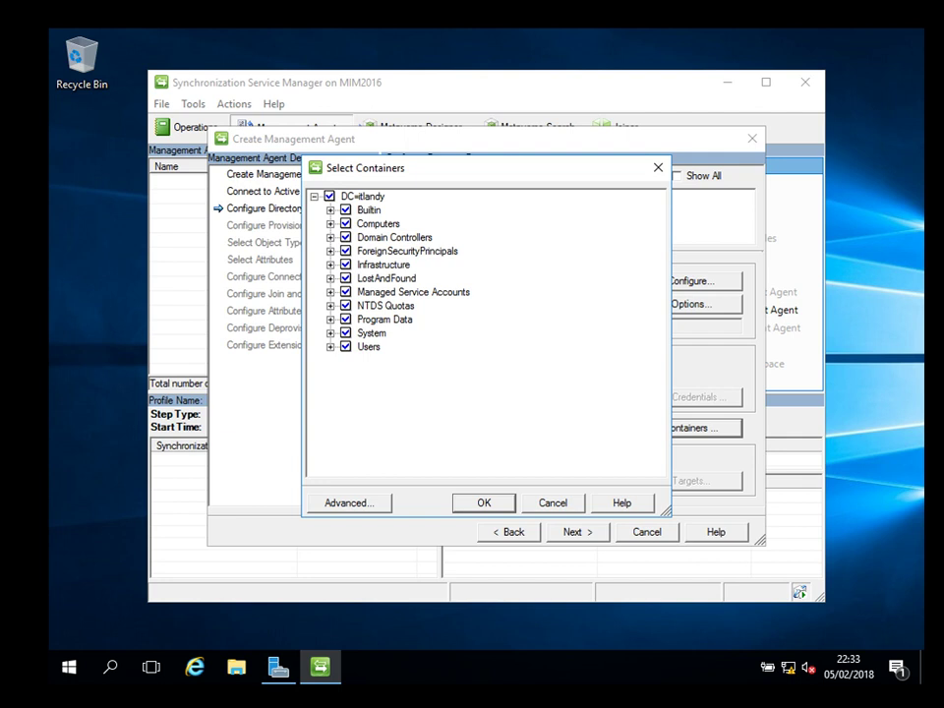
left_click(330, 196)
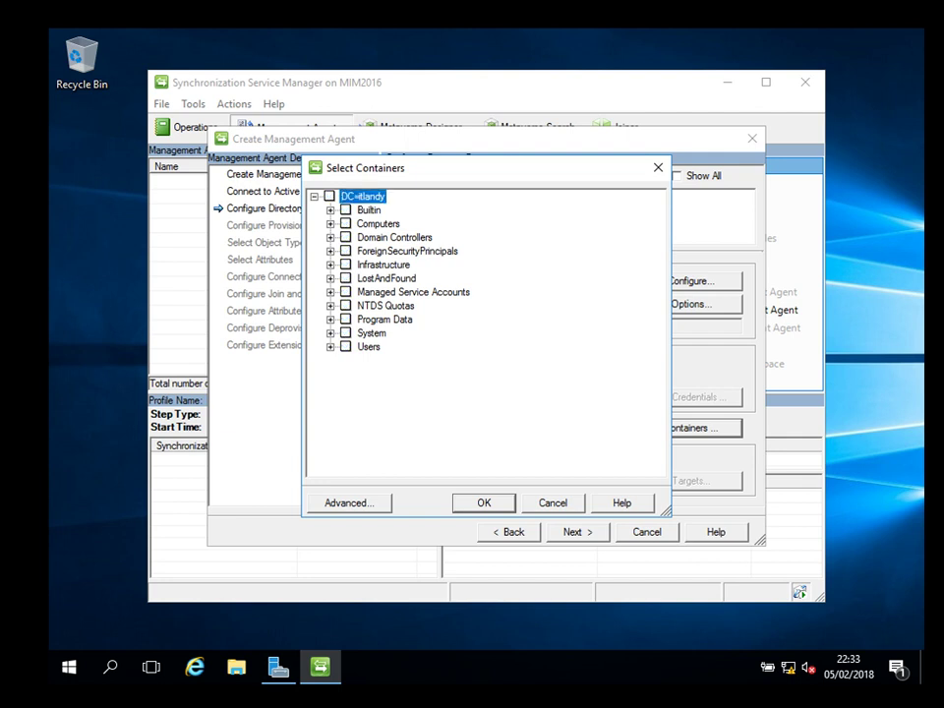
left_click(346, 347)
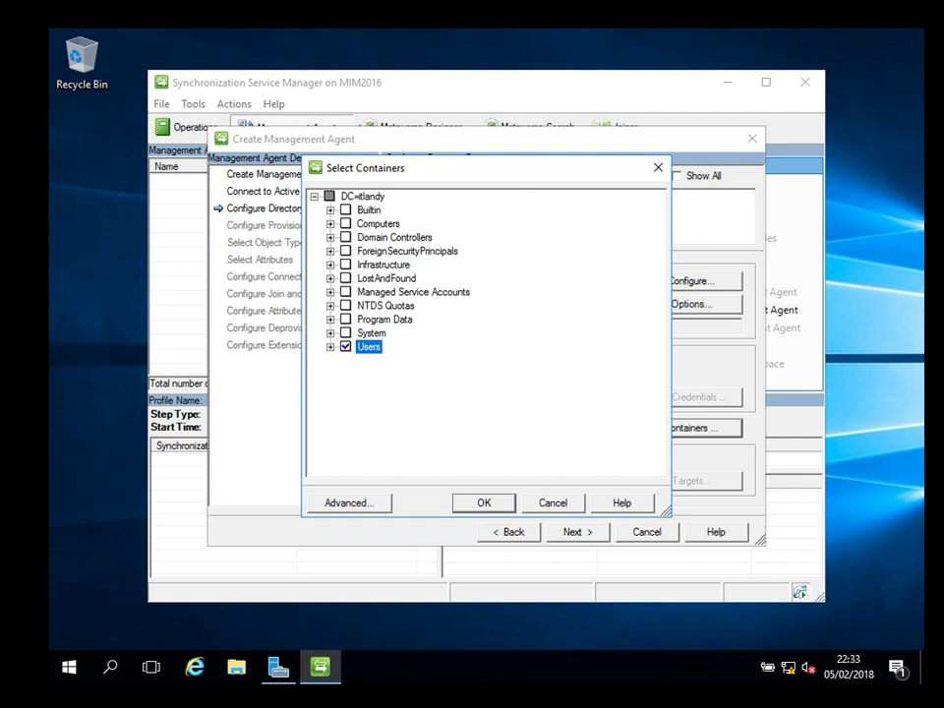
left_click(345, 223)
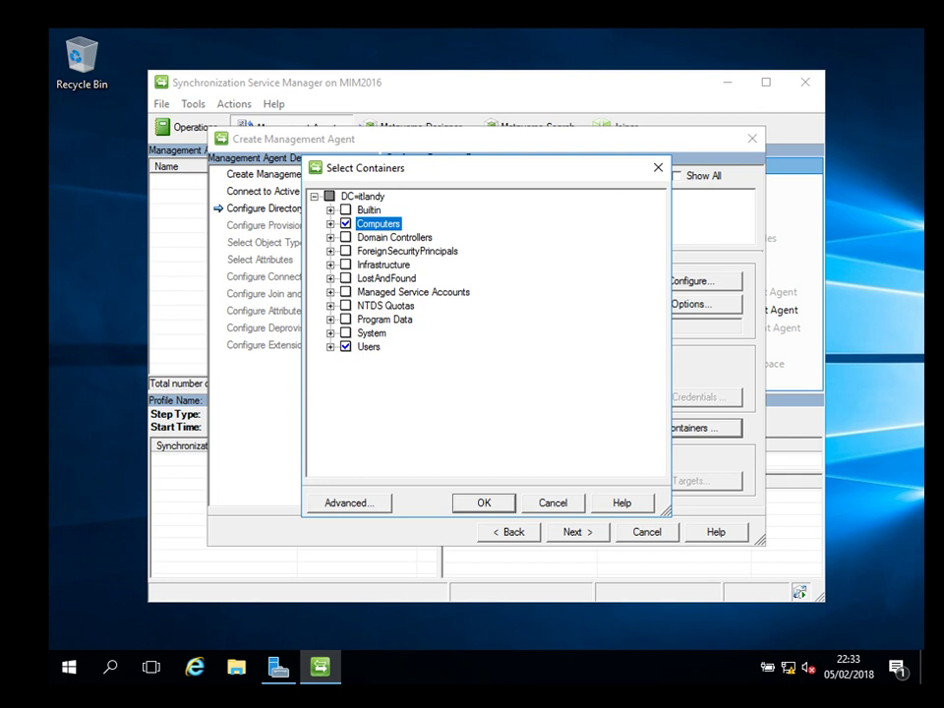
left_click(345, 251)
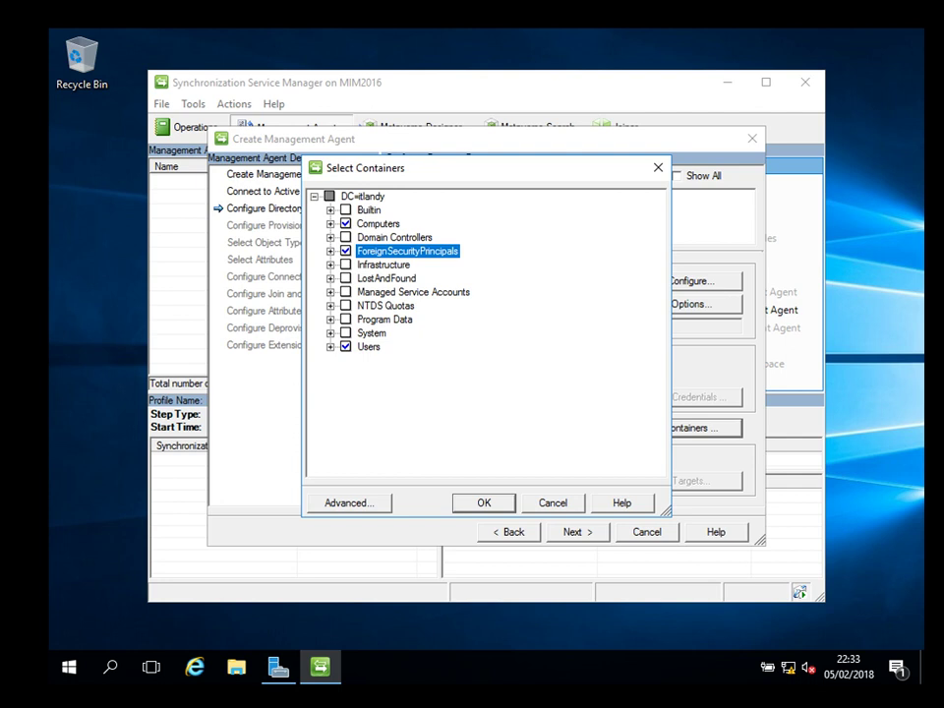
key("alt+a")
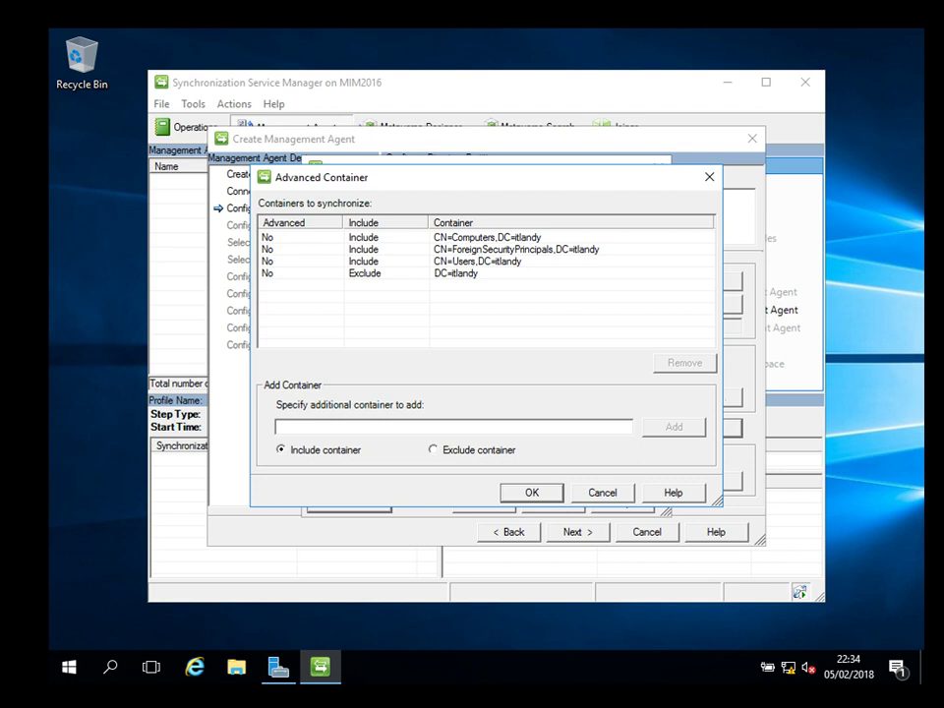
key("Return")
key("Return")
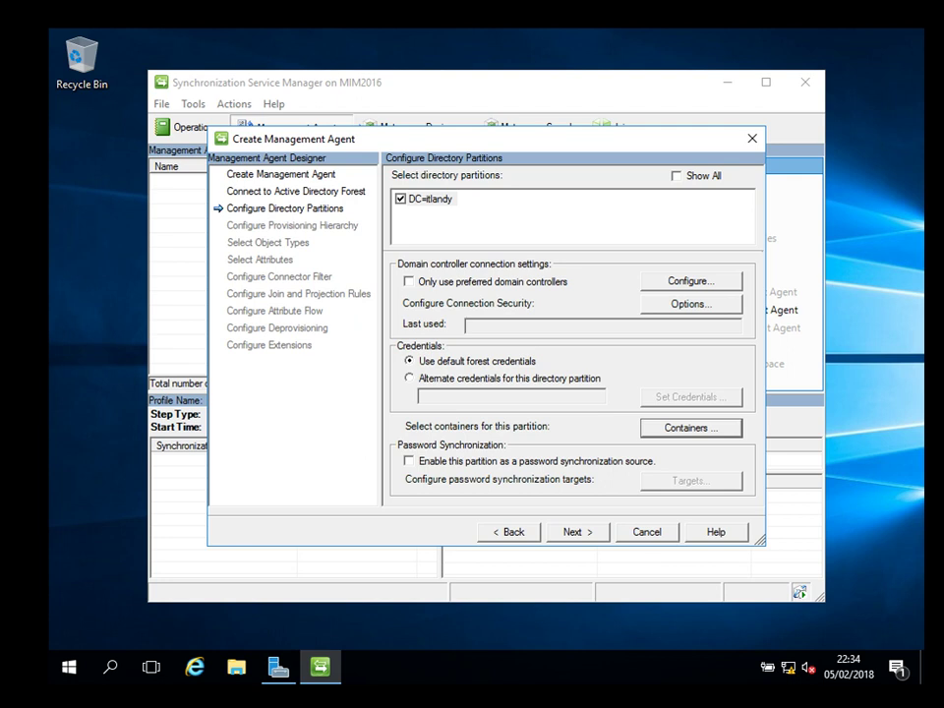
key("Return")
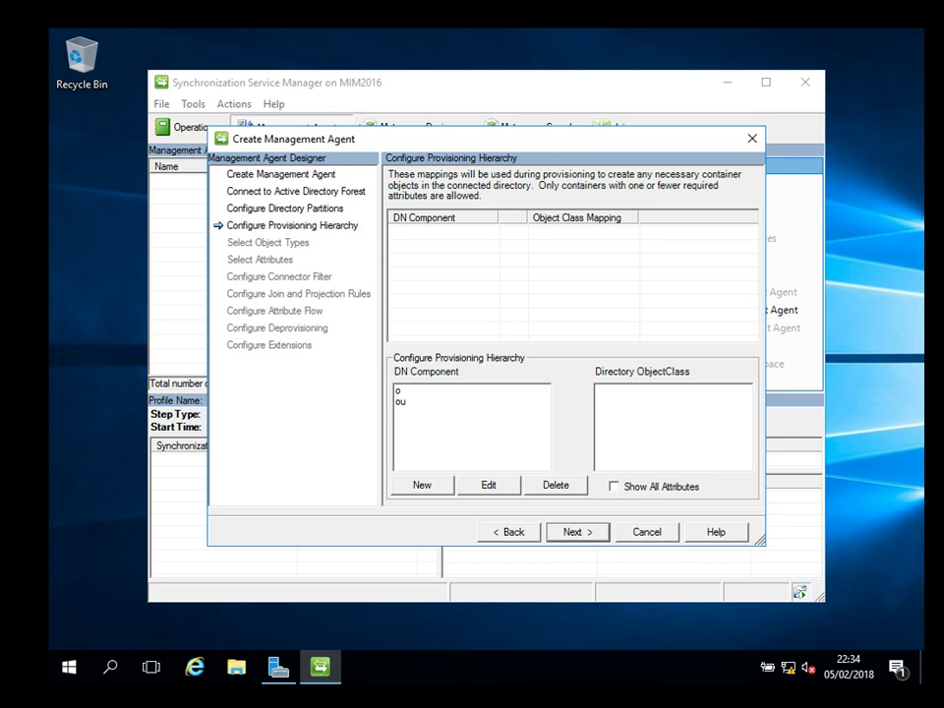
Inspect the o and ou DN components and the full attribute list, adding no object class mapping.
key("Return")
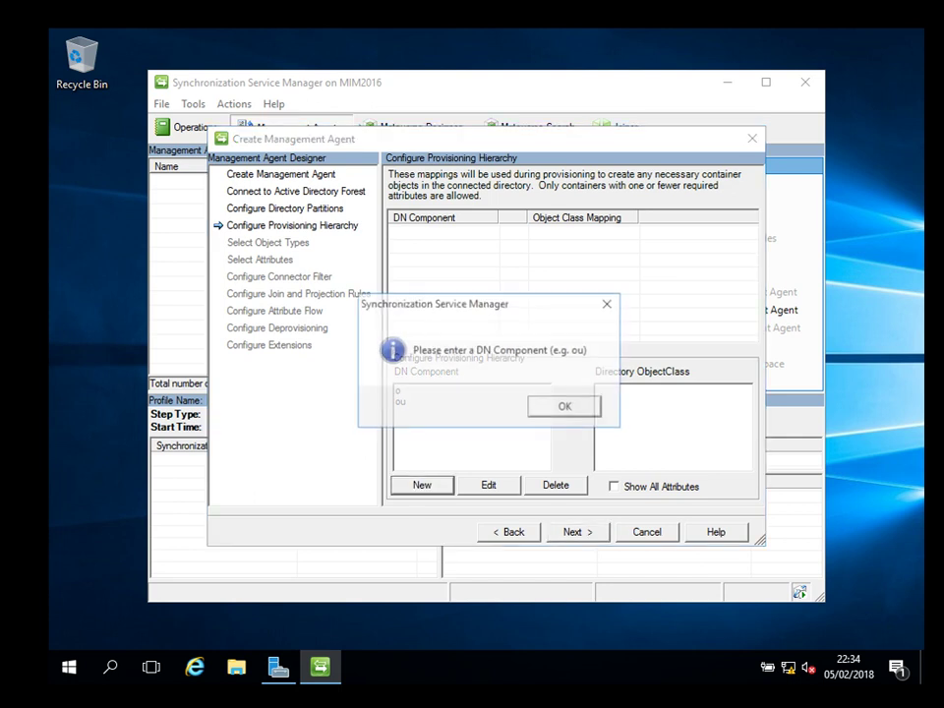
key("Return")
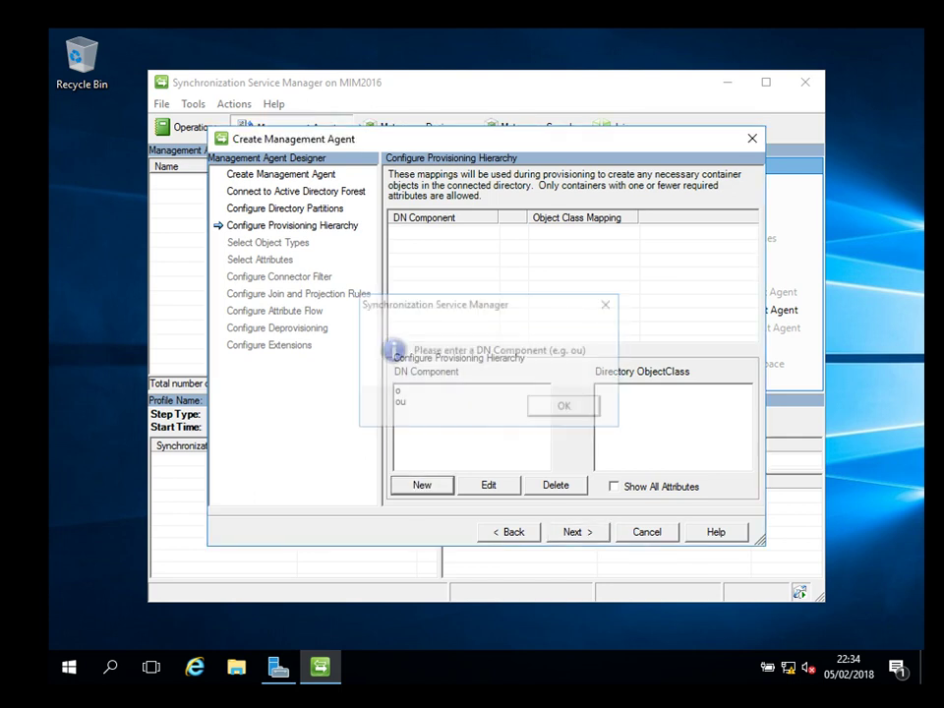
left_click(423, 390)
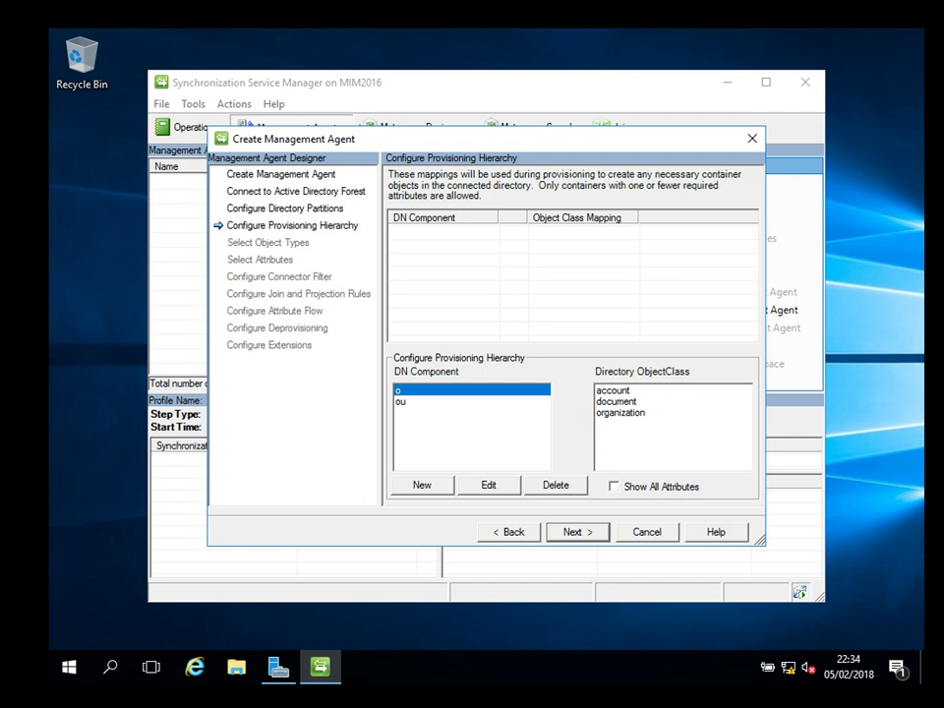
left_click(401, 401)
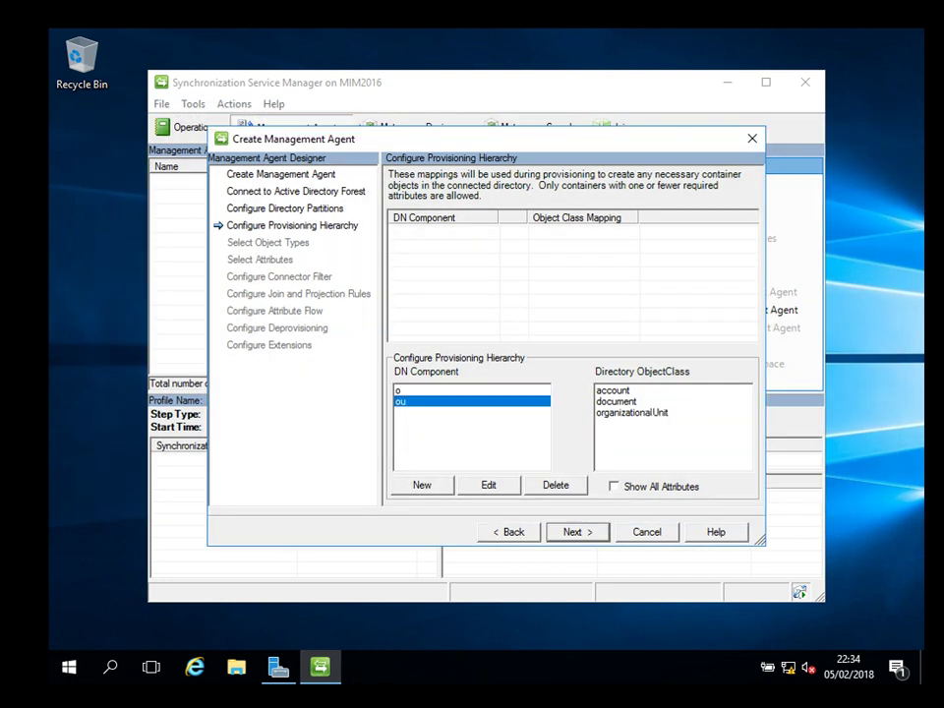
left_click(614, 486)
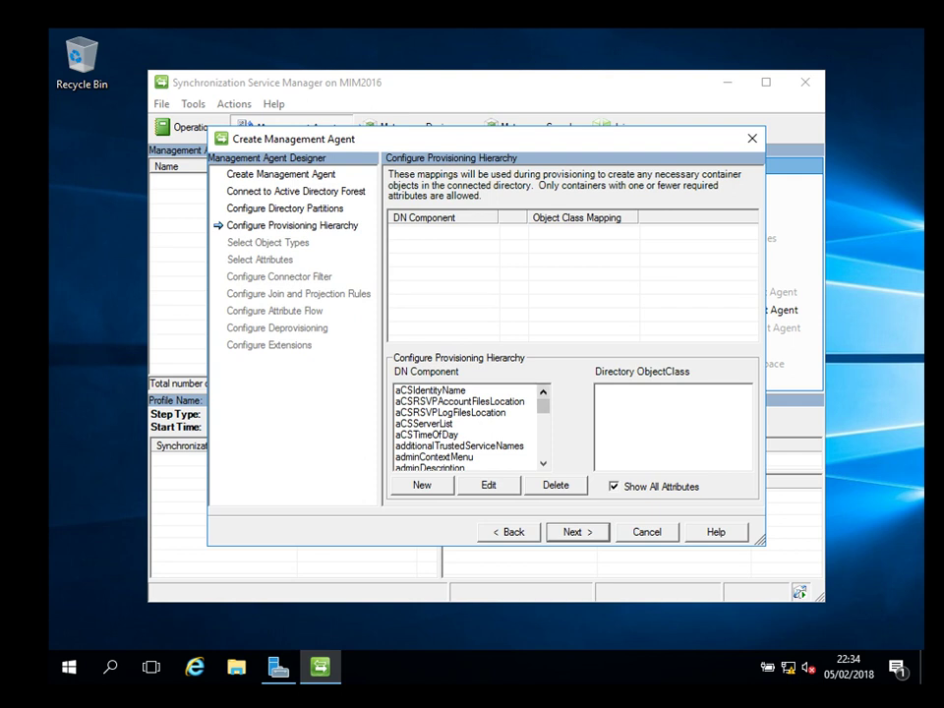
scroll(470, 428, "down", 20)
scroll(471, 428, "up", 20)
left_click(614, 486)
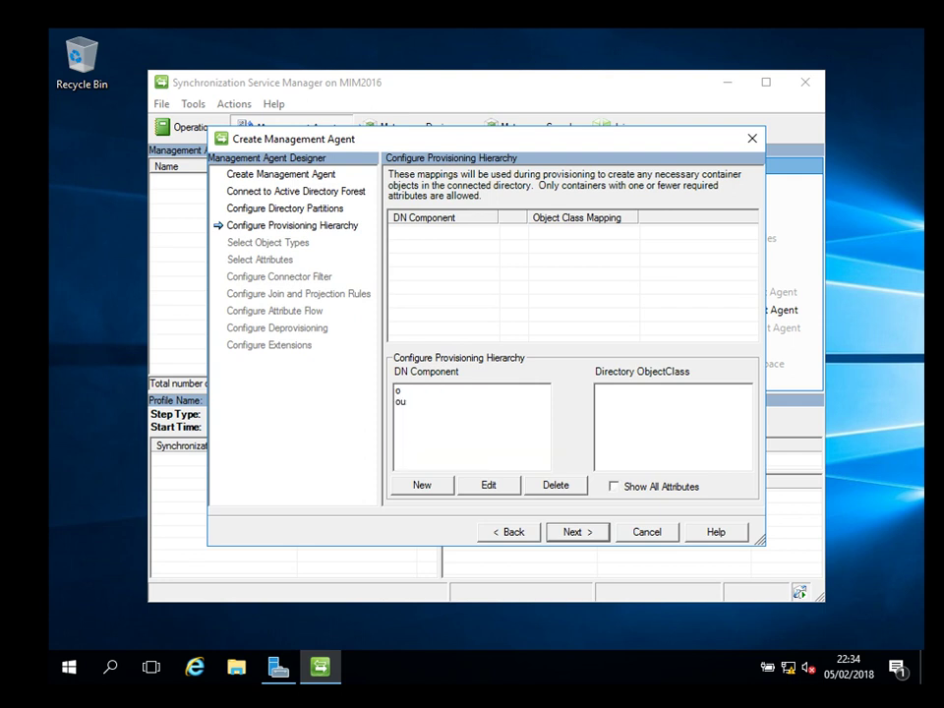
Check the user, contact and group object types alongside the defaults.
key("Return")
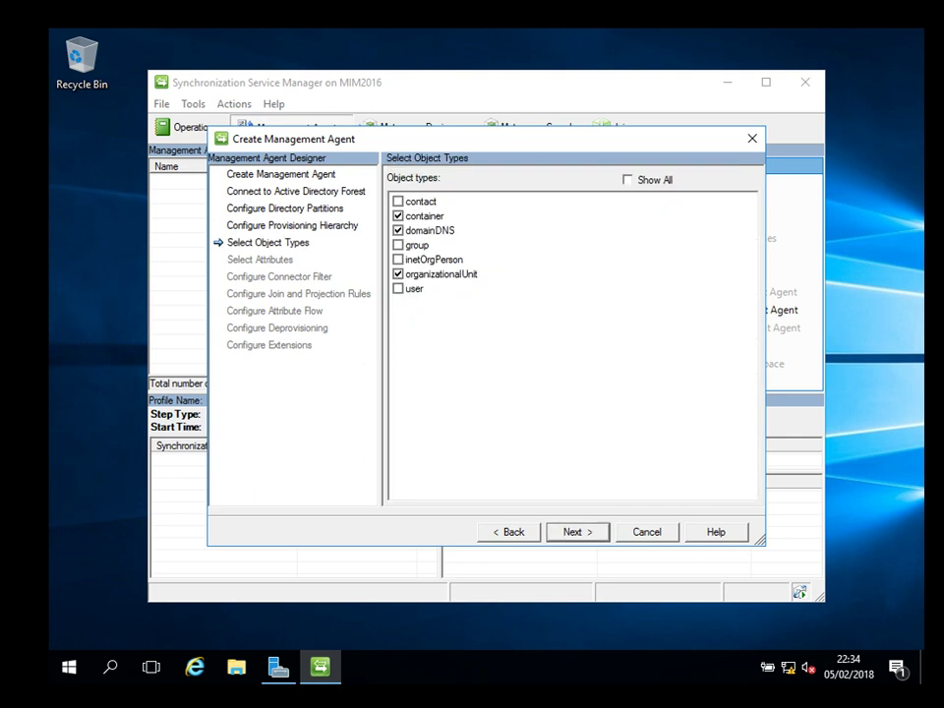
left_click(398, 288)
left_click(398, 200)
left_click(399, 245)
left_click(627, 180)
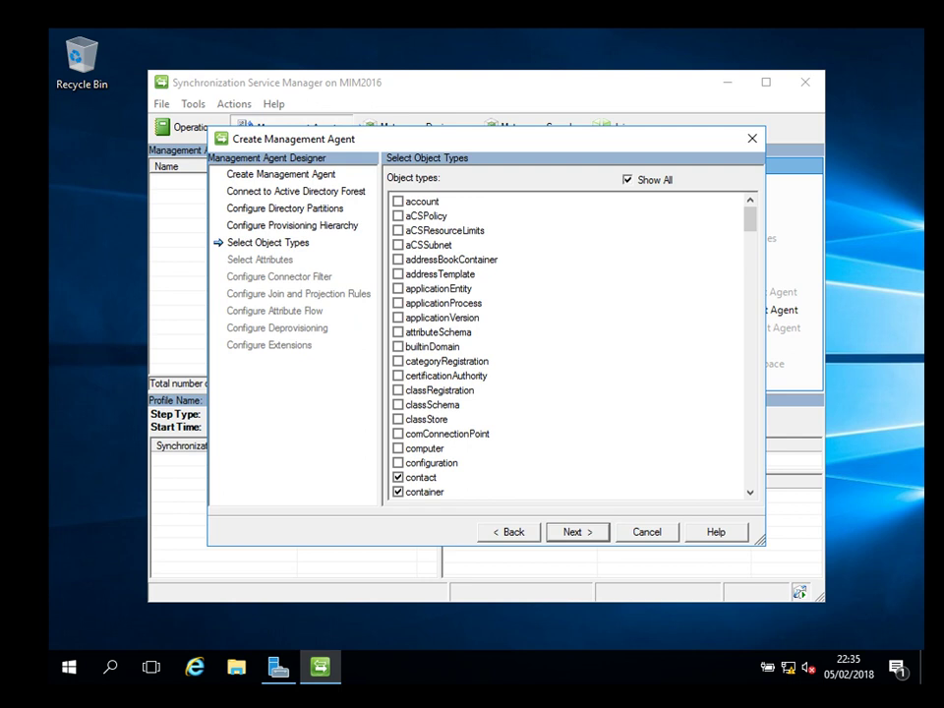
left_click(628, 180)
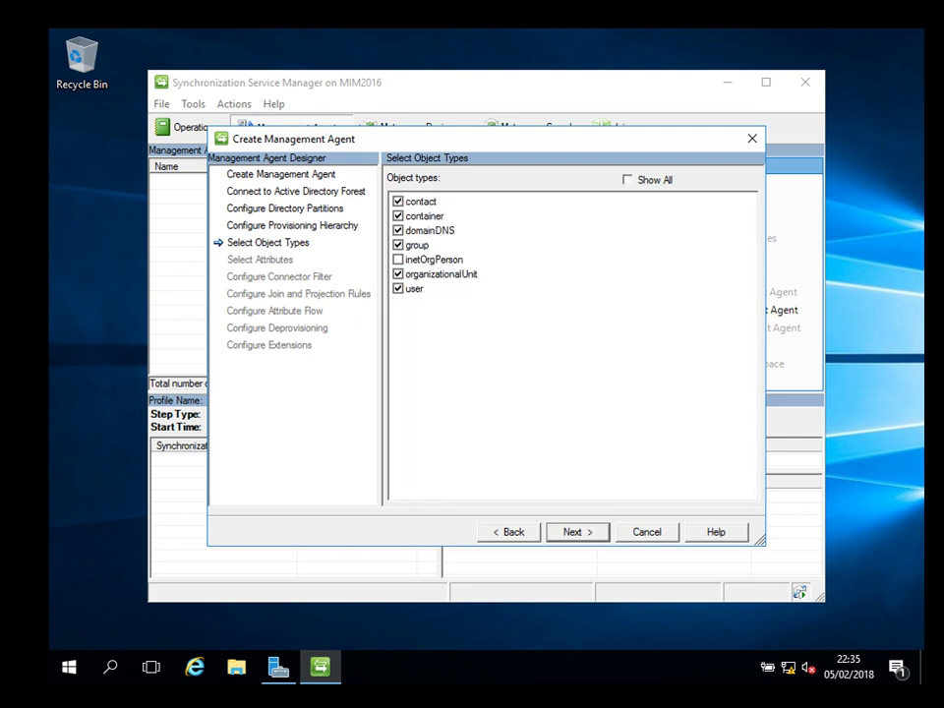
key("Return")
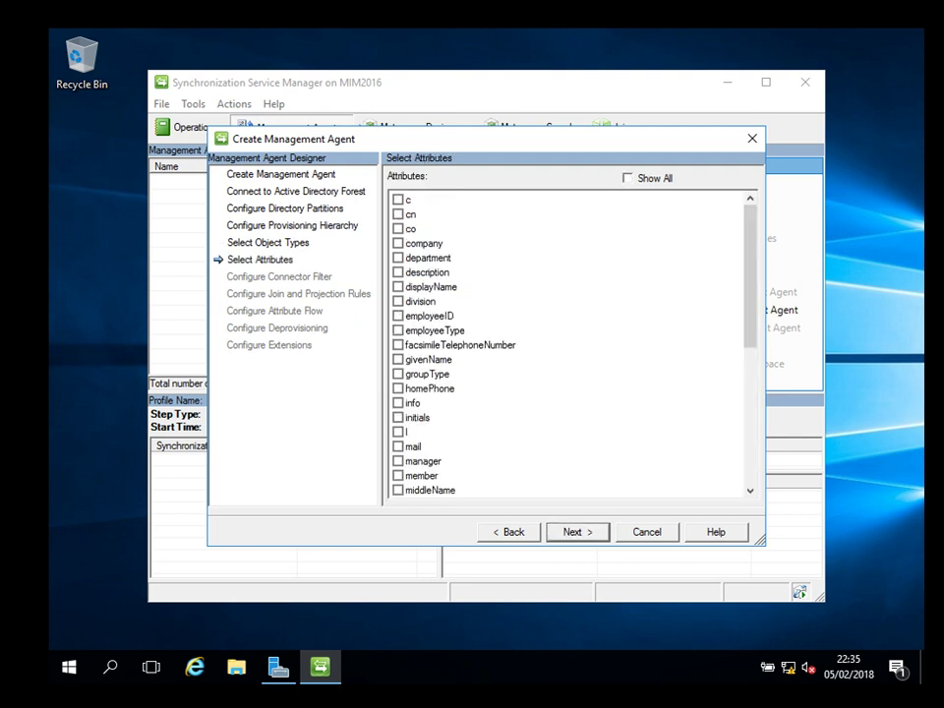
Select the givenName, employeeID, displayName, department, company and cn attributes.
mouse_move(750, 276)
left_mouse_down()
mouse_move(750, 415)
mouse_move(751, 275)
left_mouse_up()
left_click(399, 359)
left_click(399, 316)
left_click(398, 286)
left_click(399, 257)
left_click(399, 243)
left_click(399, 214)
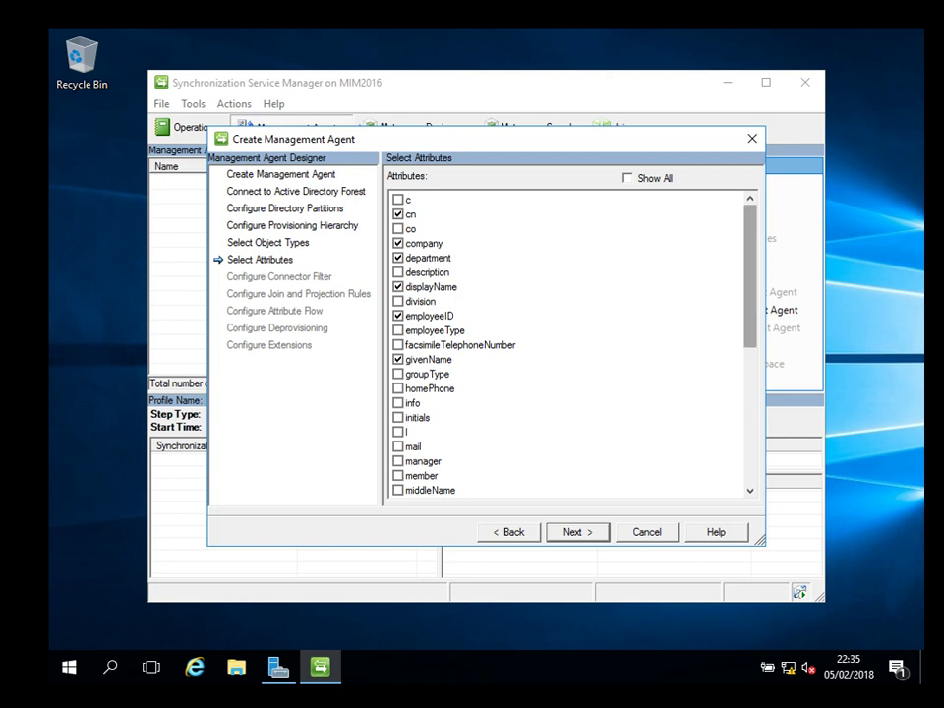
Select the userAccountControl, street, mobile, sAMAccountName, mail and title attributes.
scroll(571, 345, "down", 7)
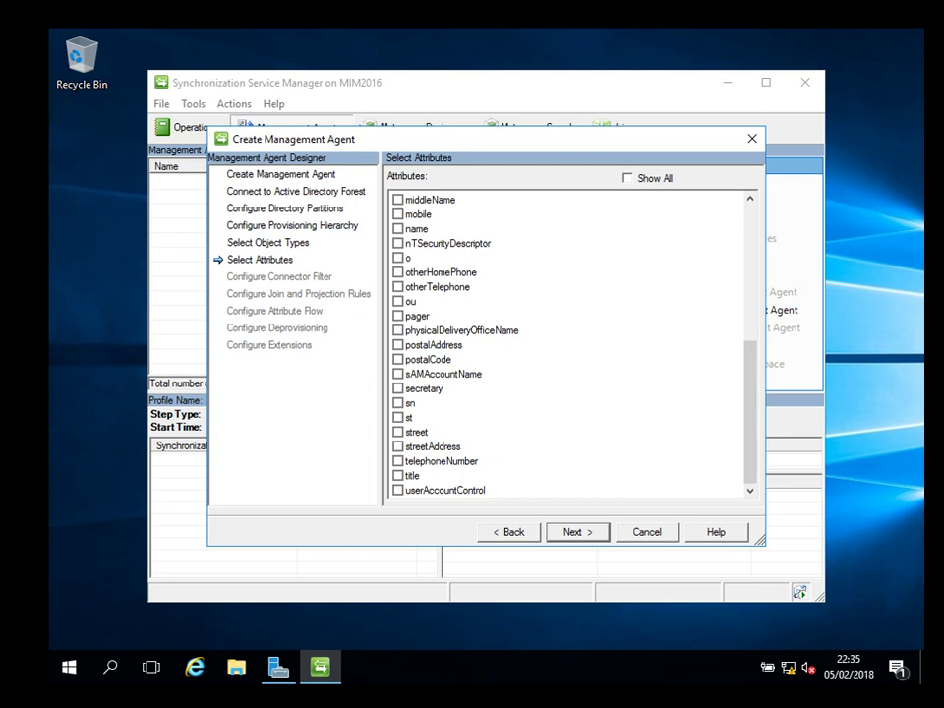
left_click(397, 490)
left_click(398, 432)
left_click(397, 214)
left_click(398, 373)
scroll(571, 345, "up", 4)
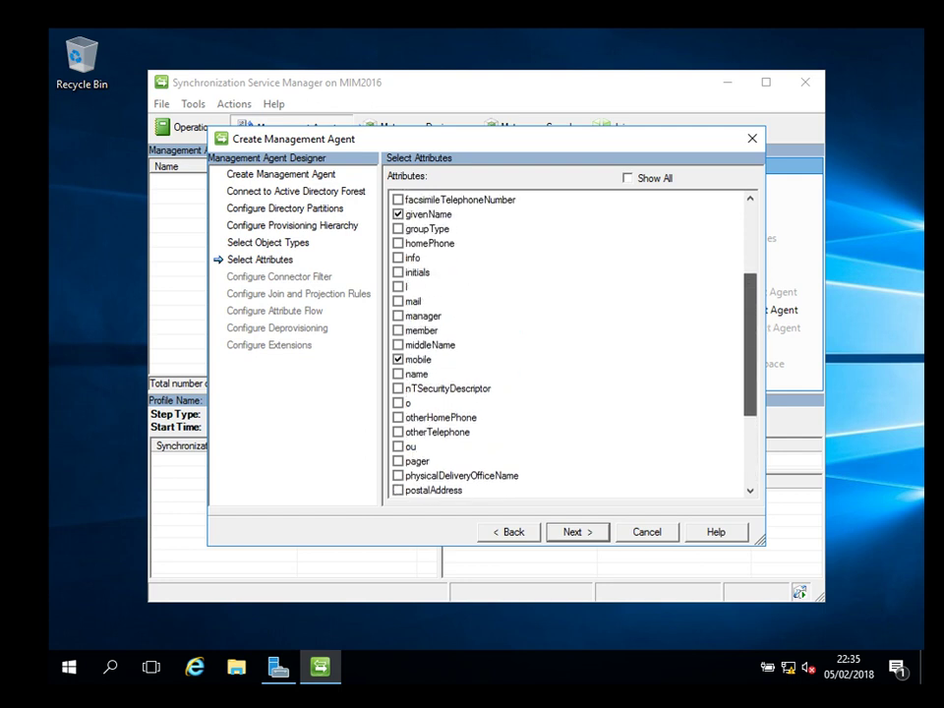
left_click(397, 301)
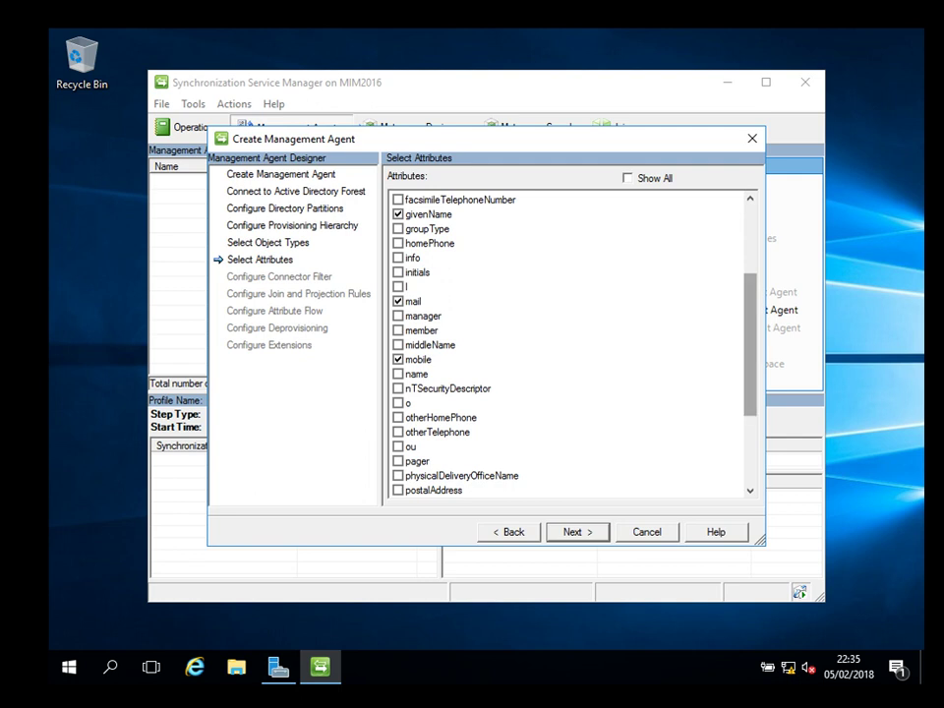
scroll(571, 344, "up", 3)
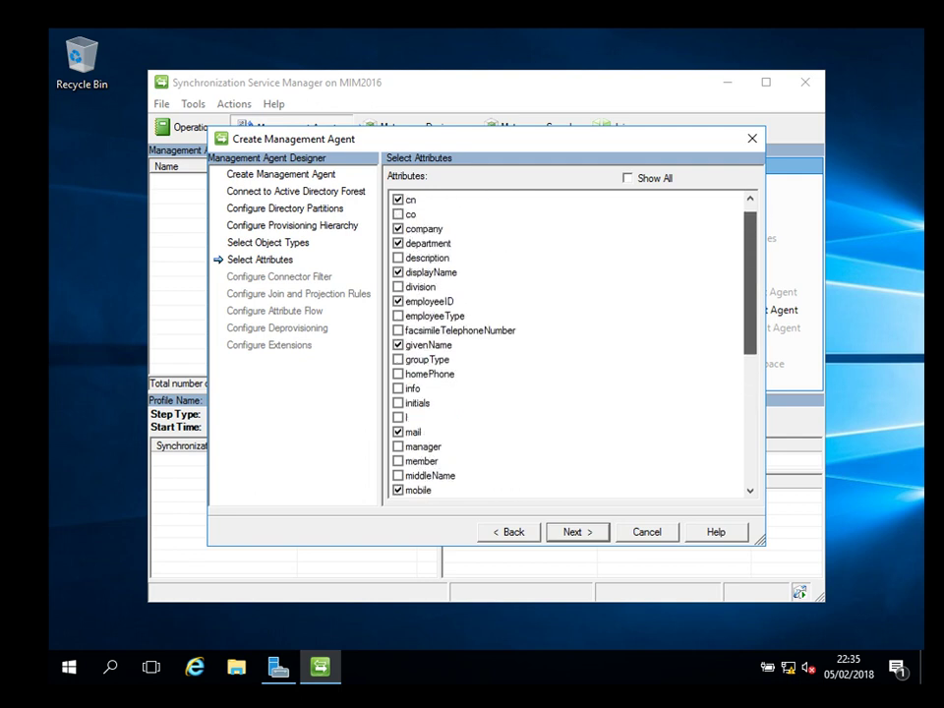
scroll(570, 344, "down", 7)
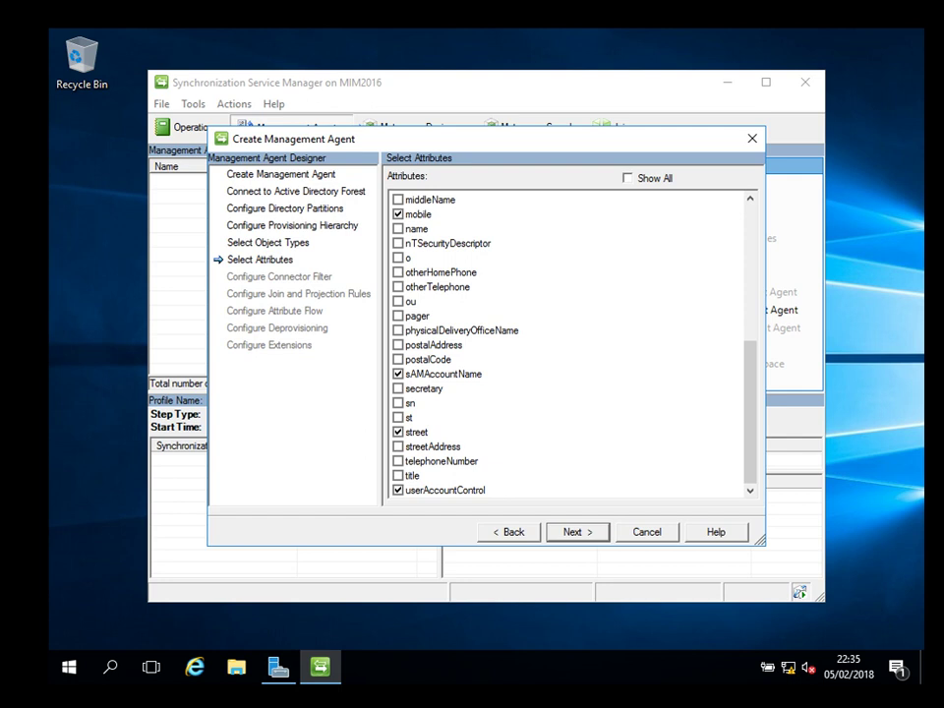
left_click(412, 475)
key("space")
key("Return")
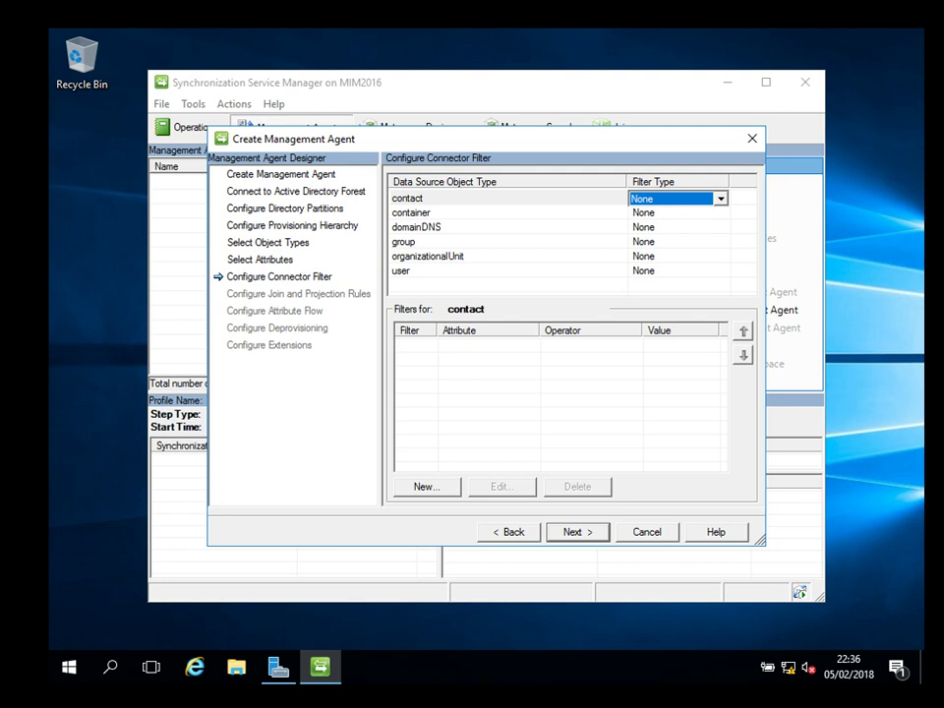
Leave the user object connector filter at None and view the user join and projection rules.
left_click(400, 270)
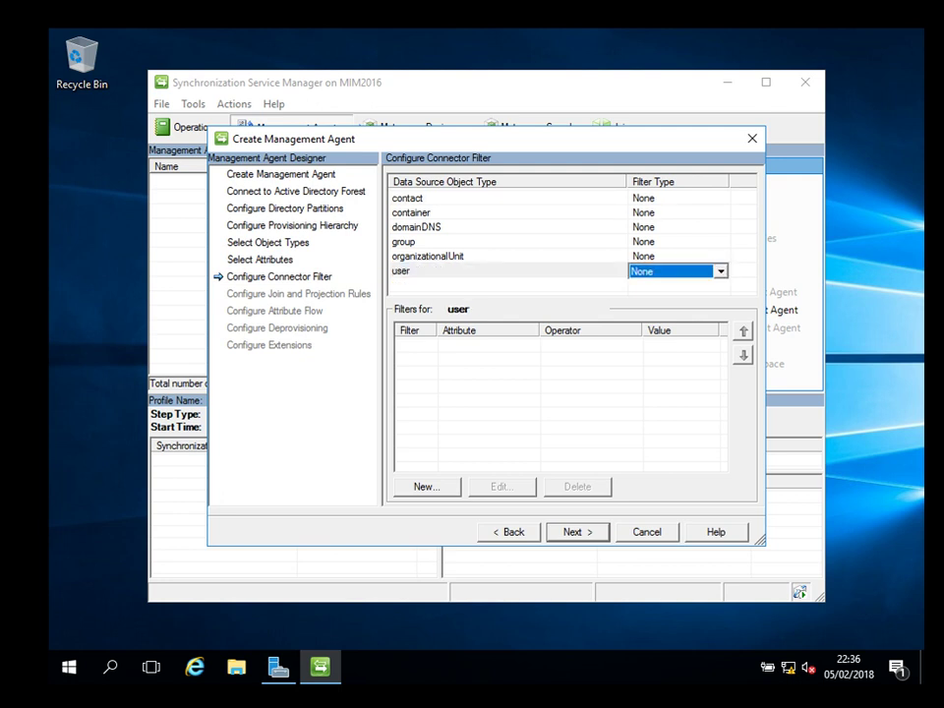
key("alt+Down")
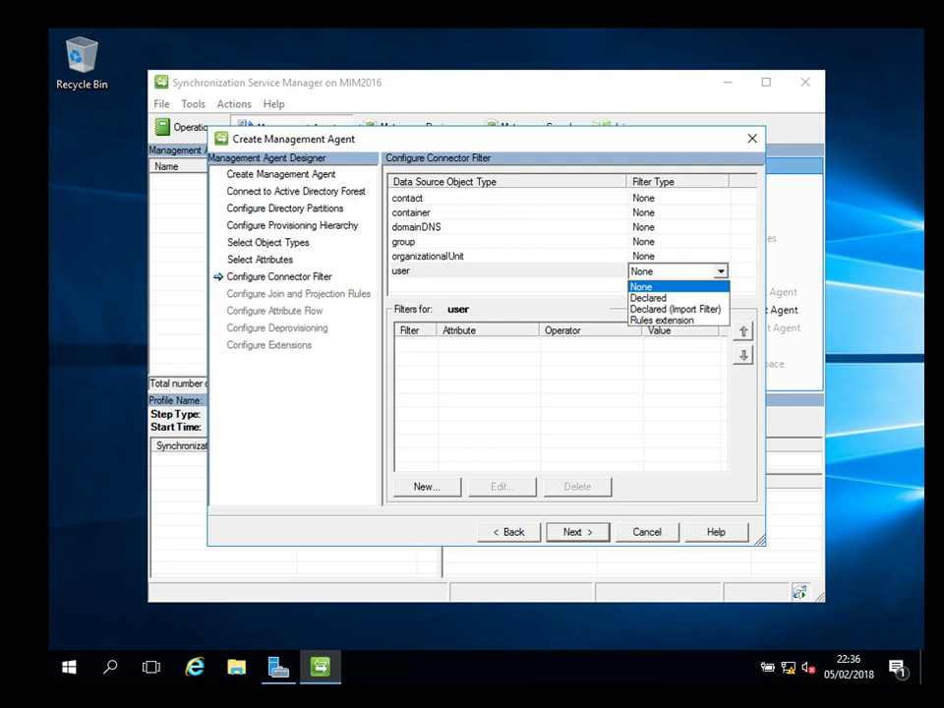
key("Escape")
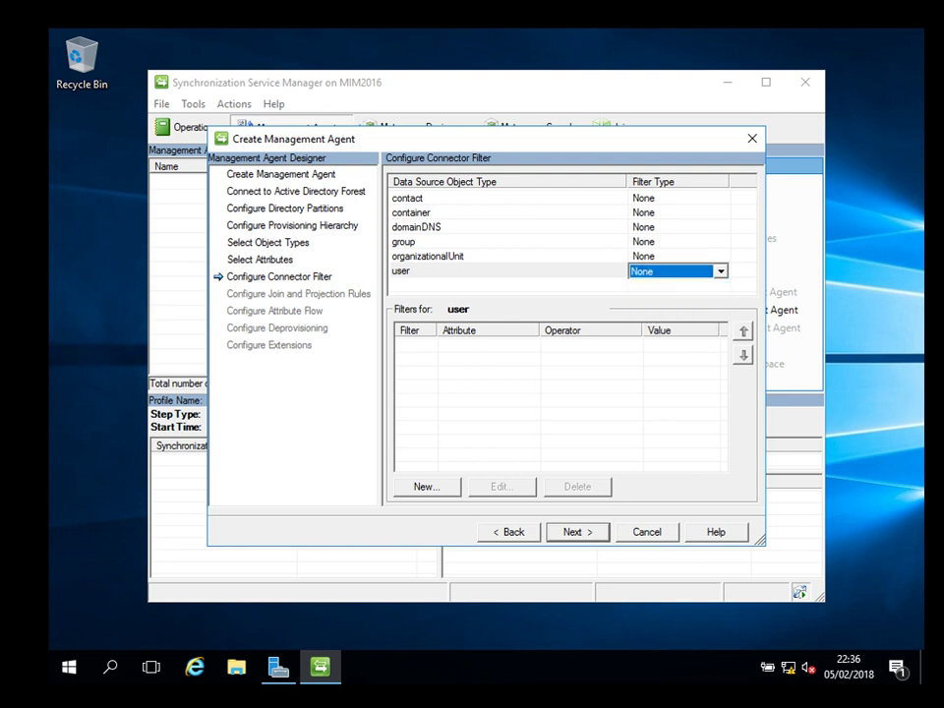
key("Tab")
key("Return")
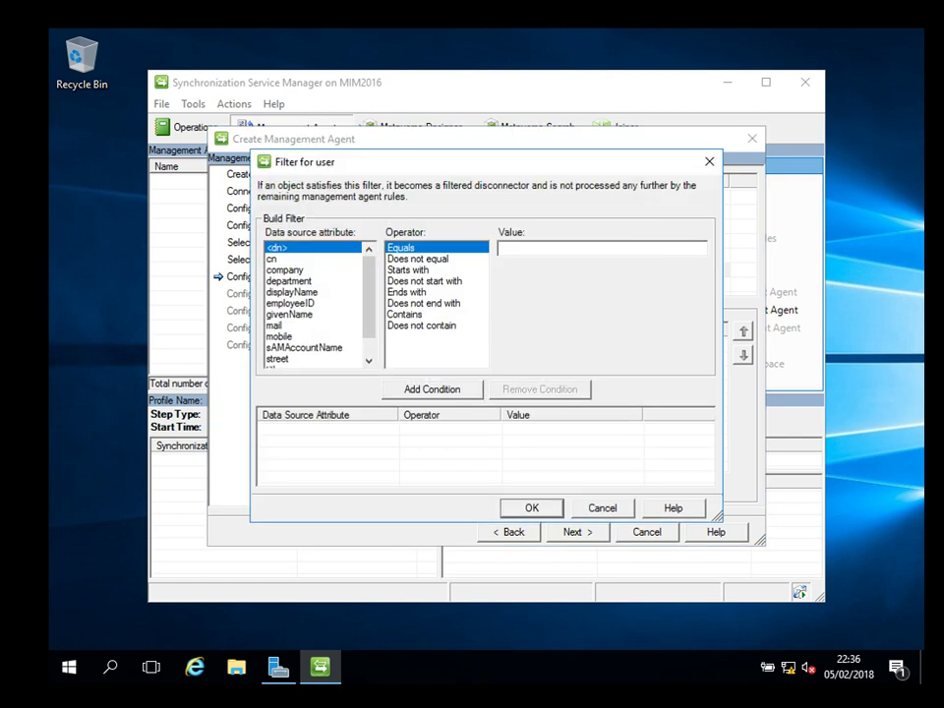
key("Escape")
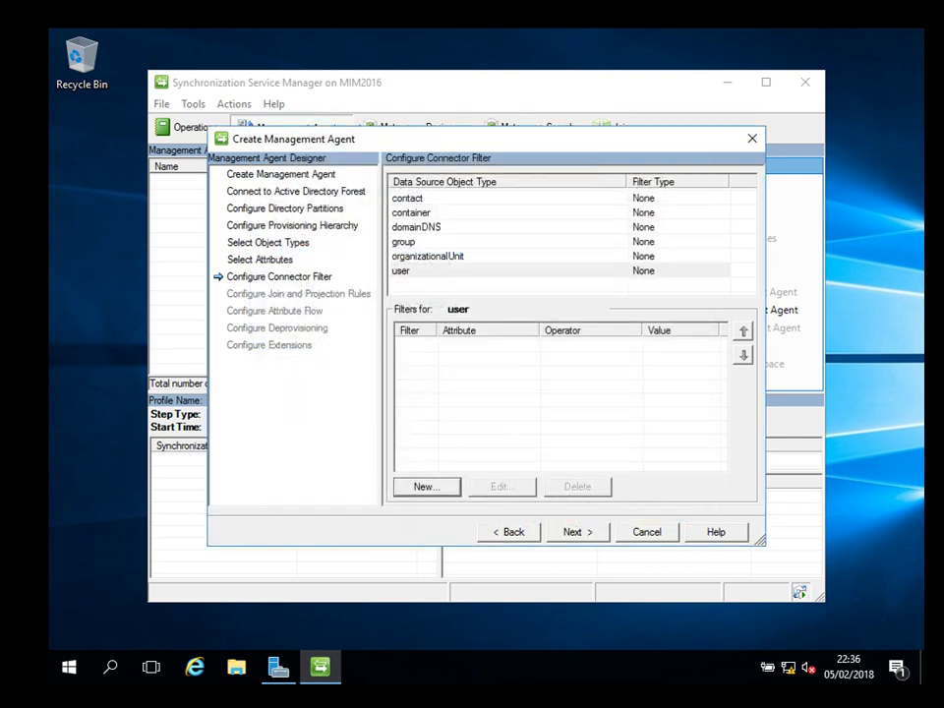
key("alt+n")
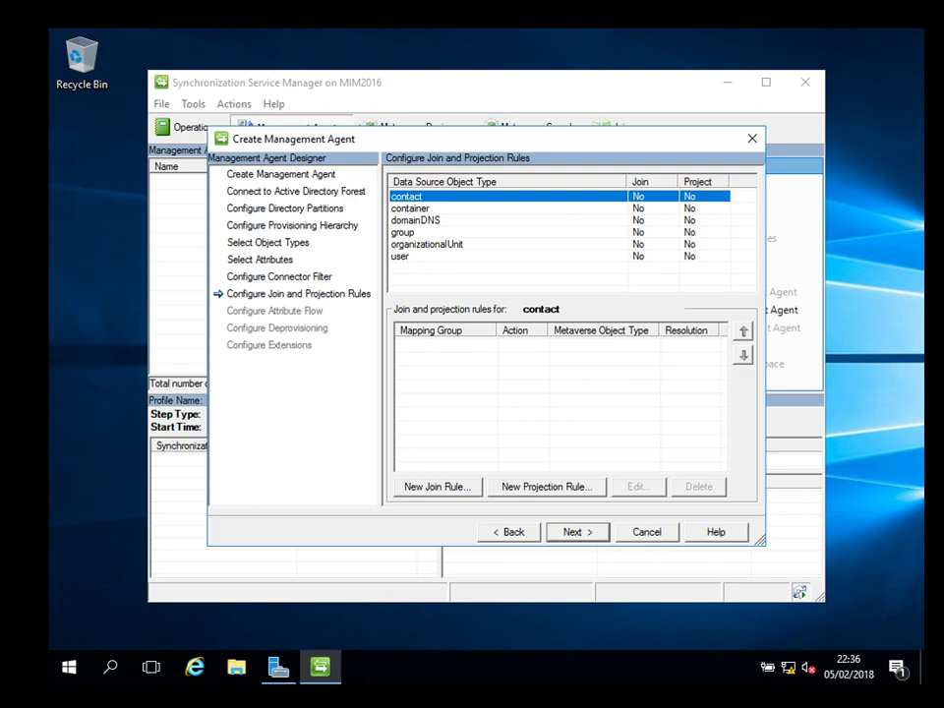
left_click(399, 256)
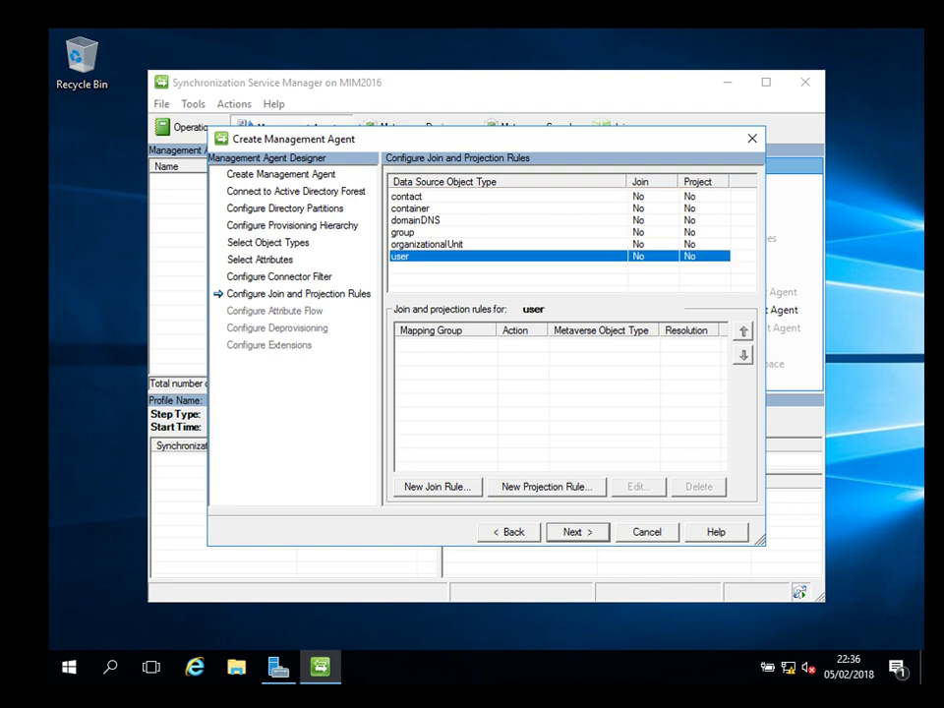
Try a user join rule on employeeID, cancel it unadded, and advance to Configure Attribute Flow.
key("alt+j")
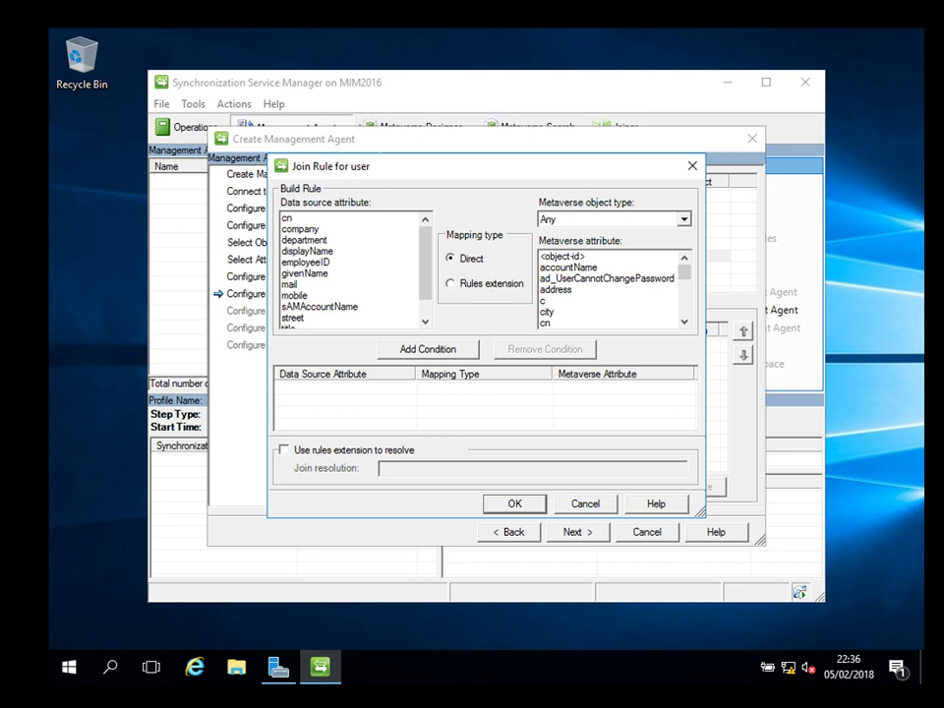
left_click(305, 262)
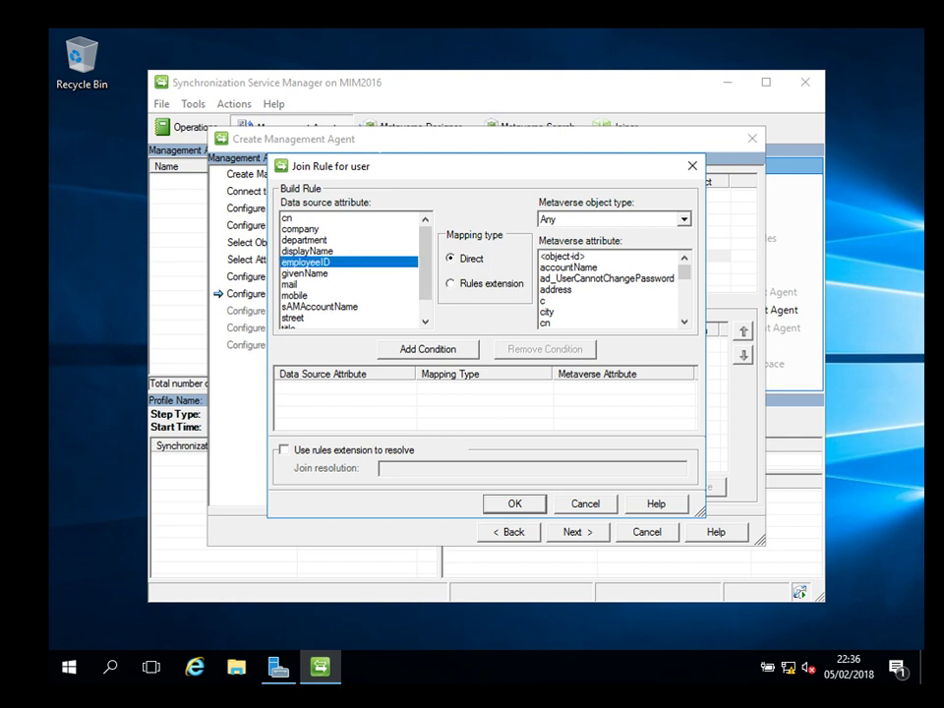
scroll(605, 288, "down", 10)
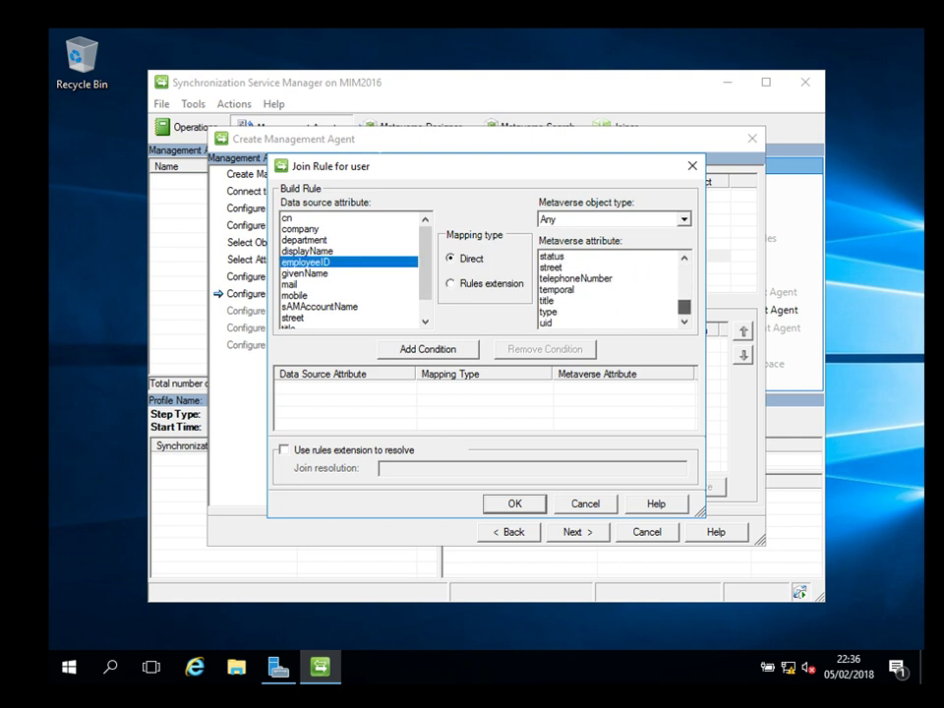
scroll(610, 289, "up", 4)
left_click(581, 312)
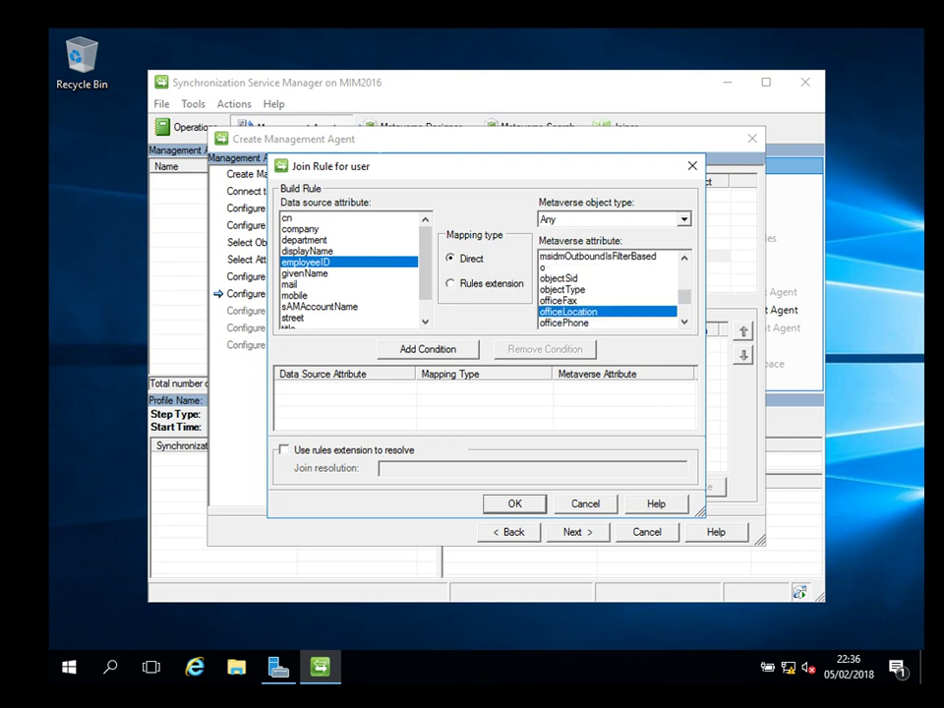
key("e")
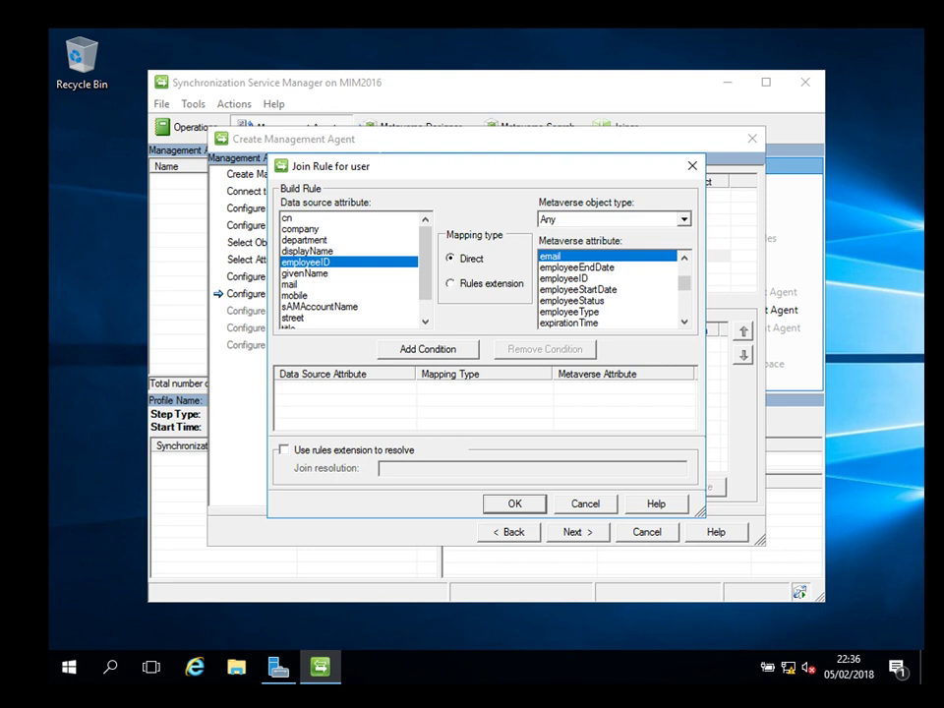
key("Escape")
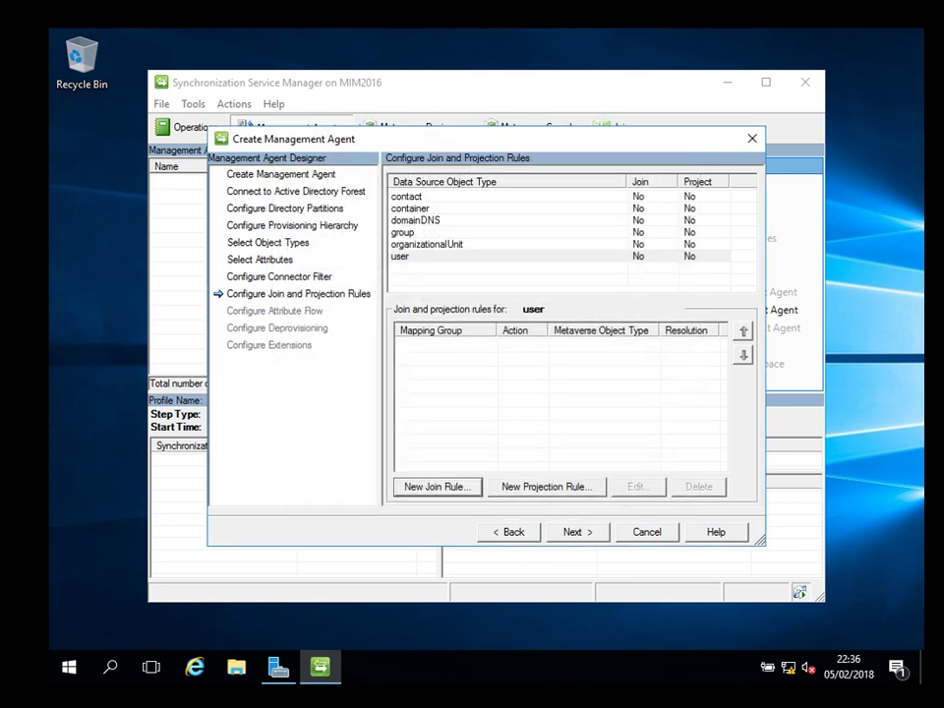
key("Tab")
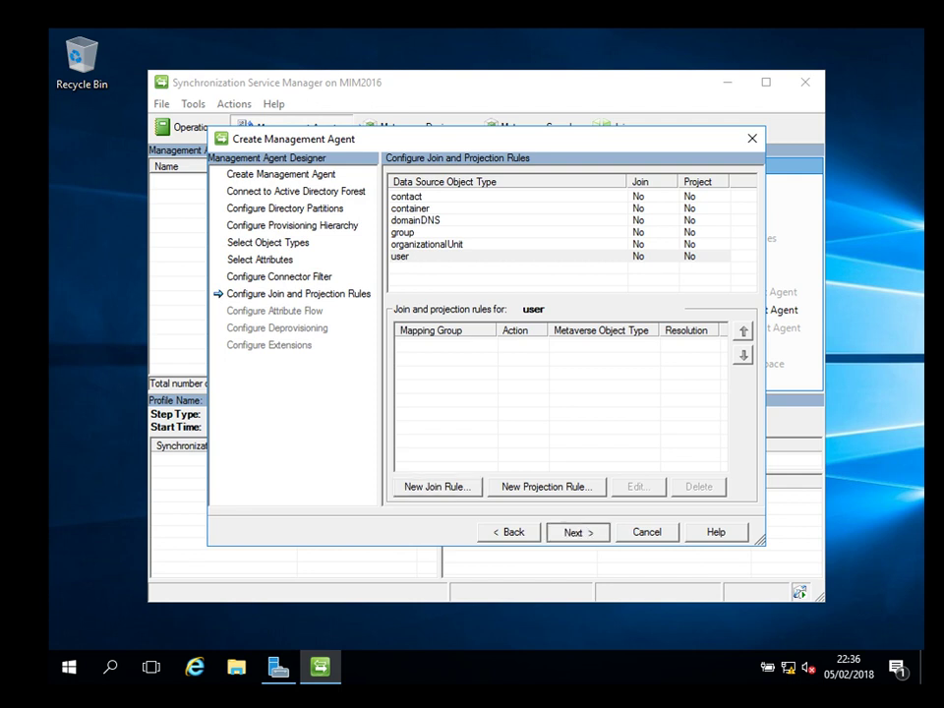
key("Return")
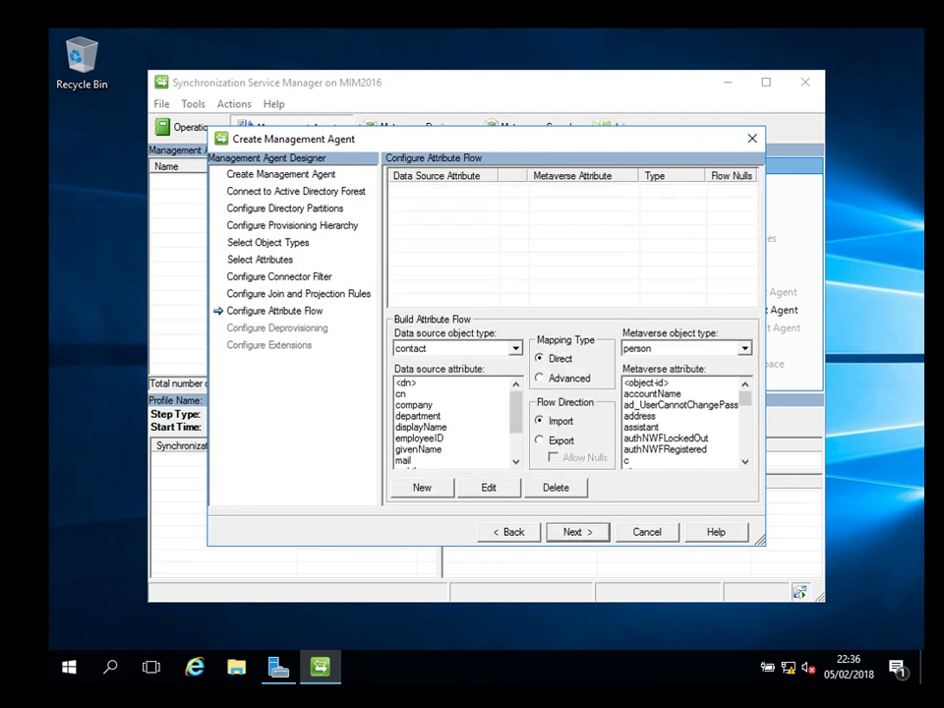
Accept default attribute flow, deprovisioning and extension settings to finish the ITlandy_AD agent.
key("Return")
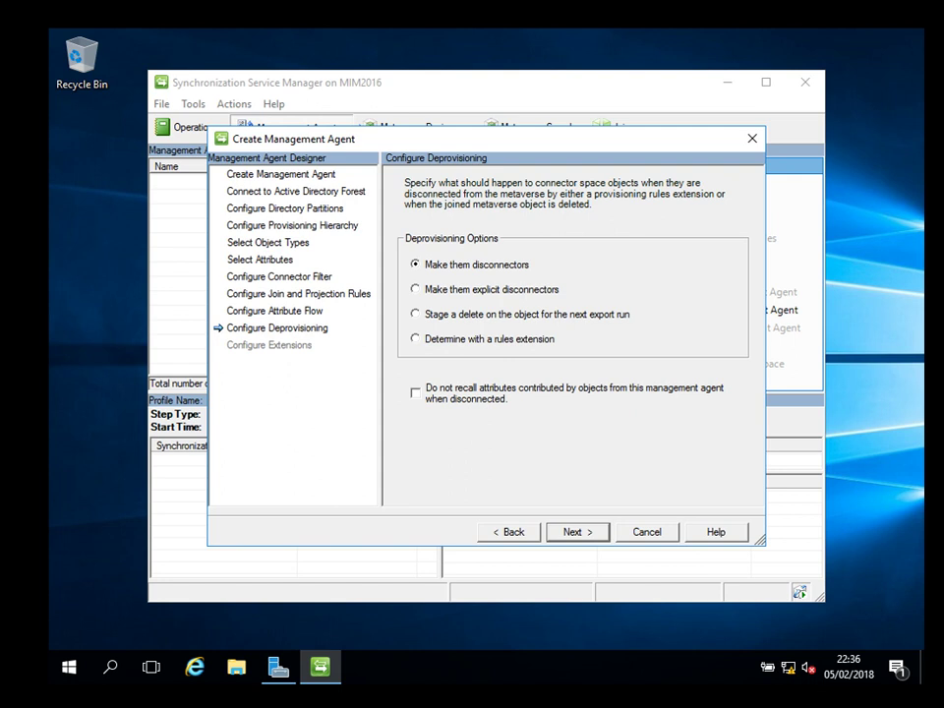
key("Return")
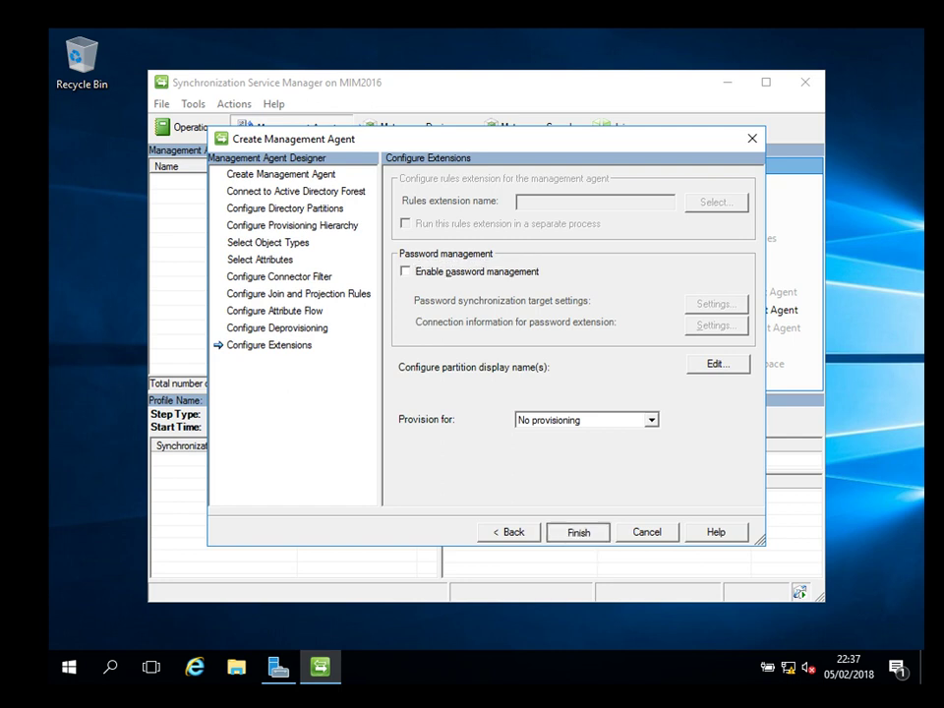
key("Return")
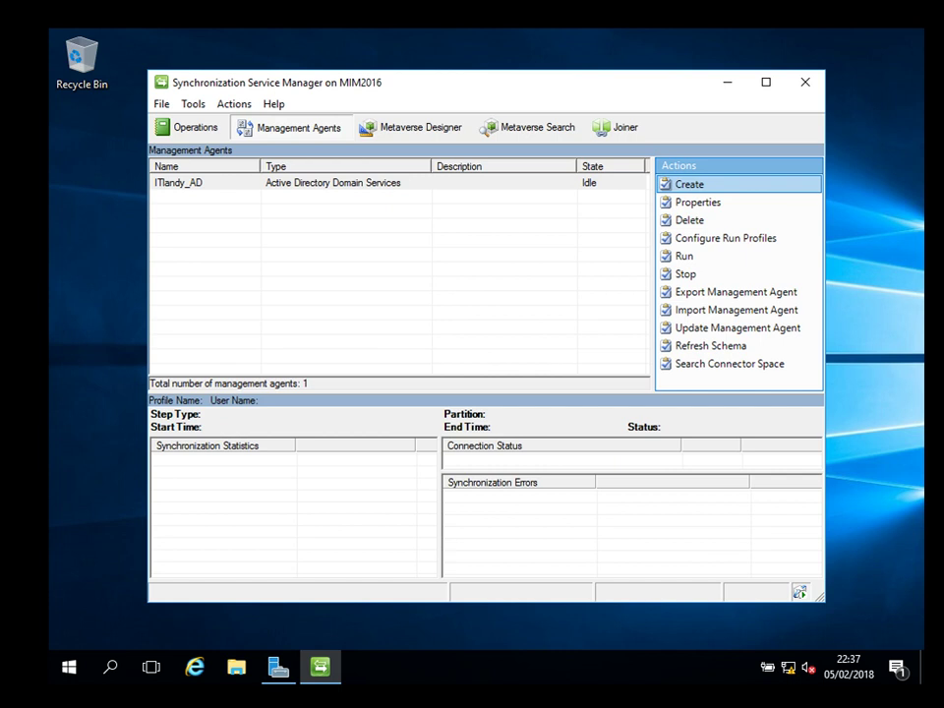
Open Configure Run Profiles for ITlandy_AD and name a new profile AD_Pro.
left_click(197, 182)
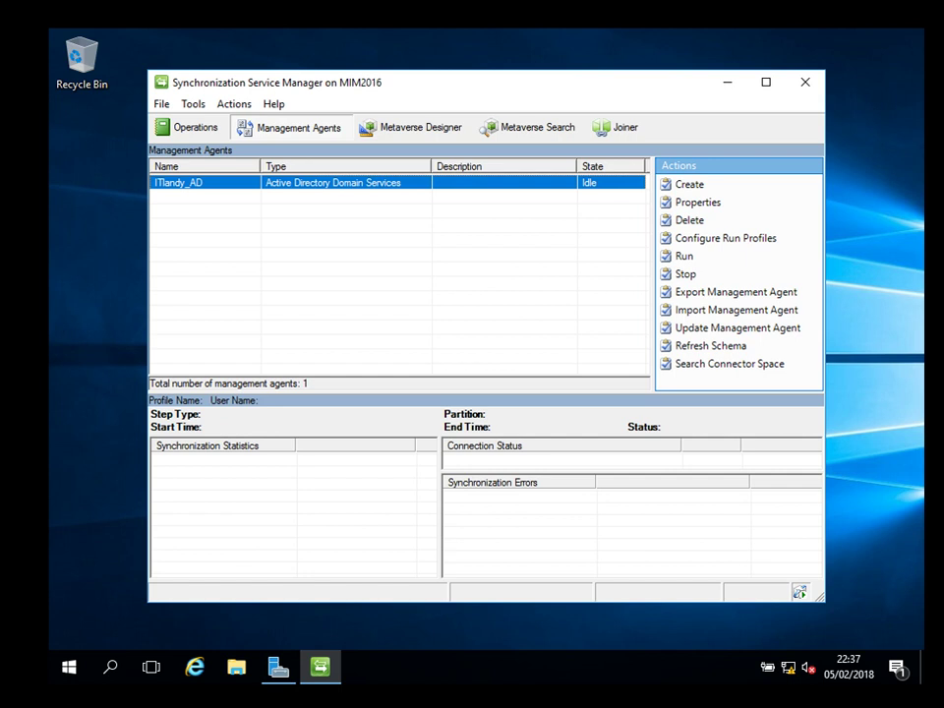
right_click(336, 186)
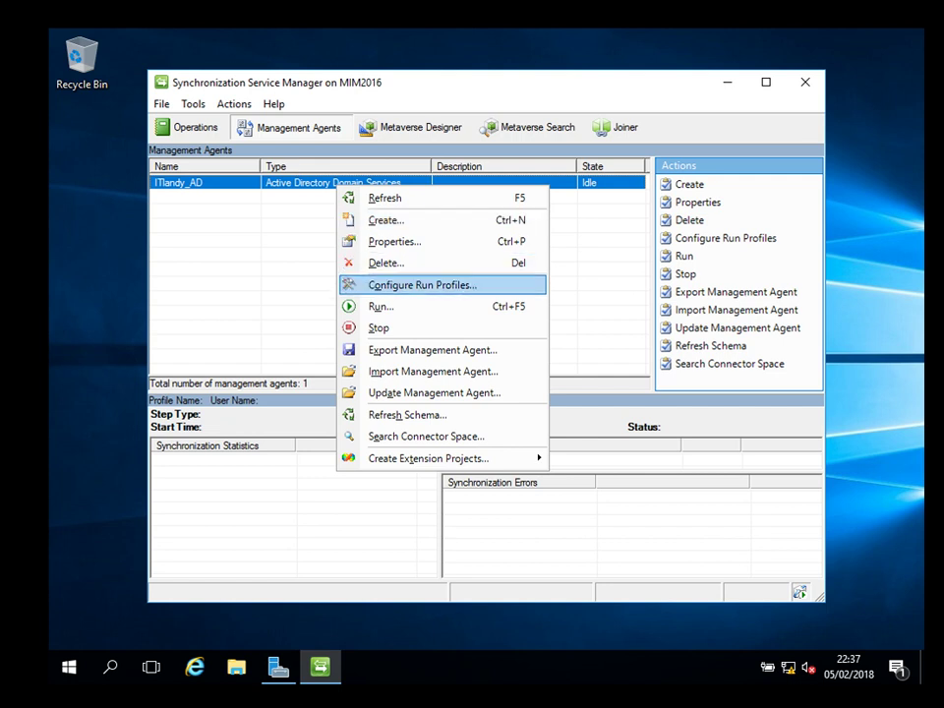
key("Return")
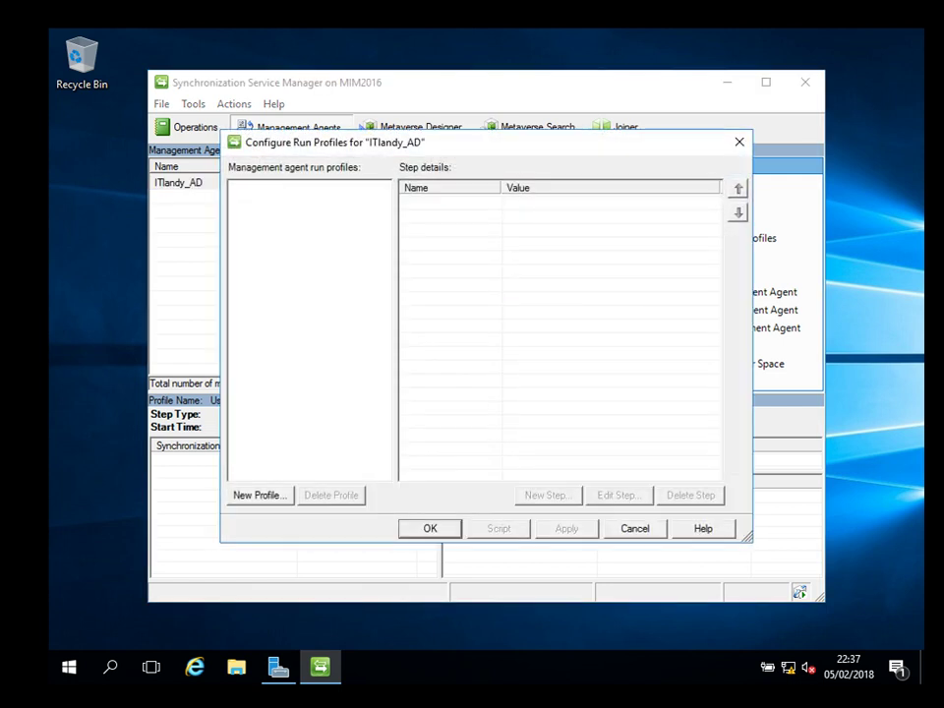
key("alt+n")
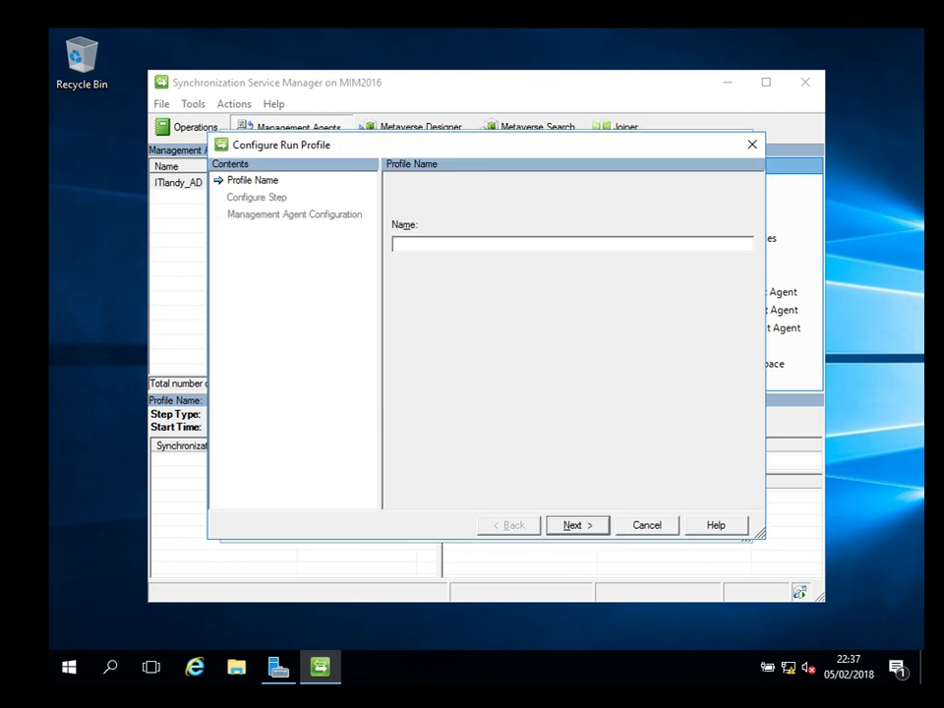
type("AD_Pro")
key("Return")
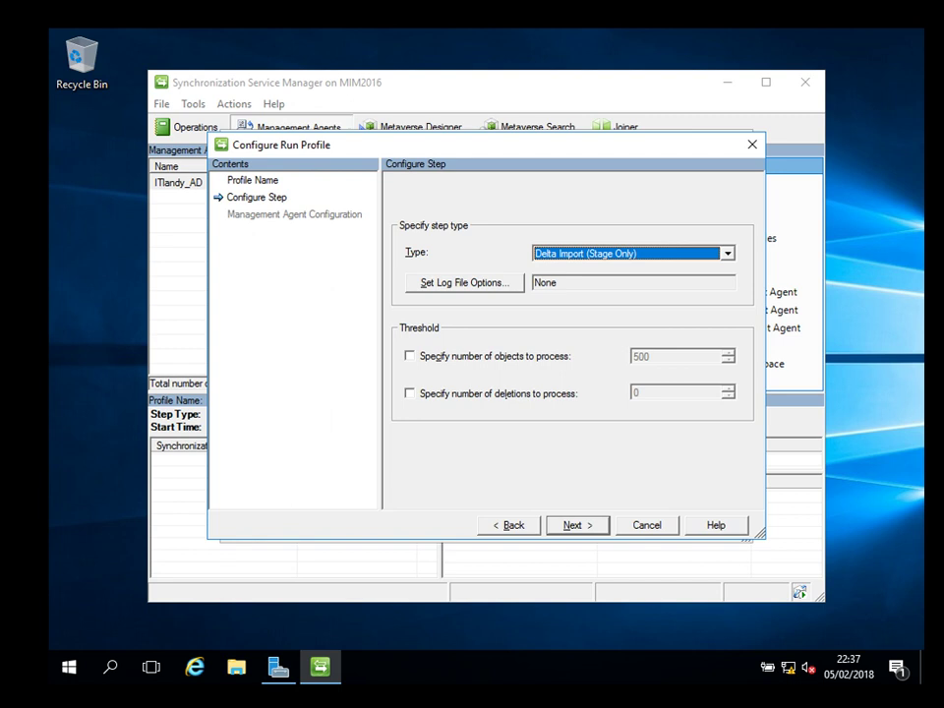
Give AD_Pro a Full Import and Full Synchronization step on DC=itlandy, then apply and close.
key("alt+Down")
key("Down")
key("Down")
key("Up")
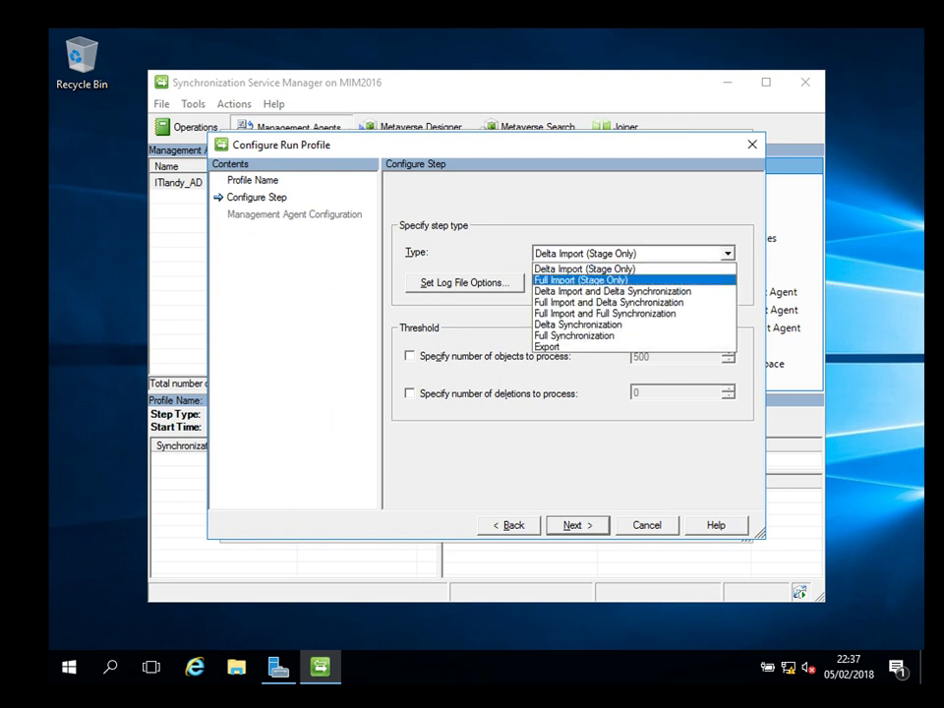
key("Down")
key("Down")
key("Down")
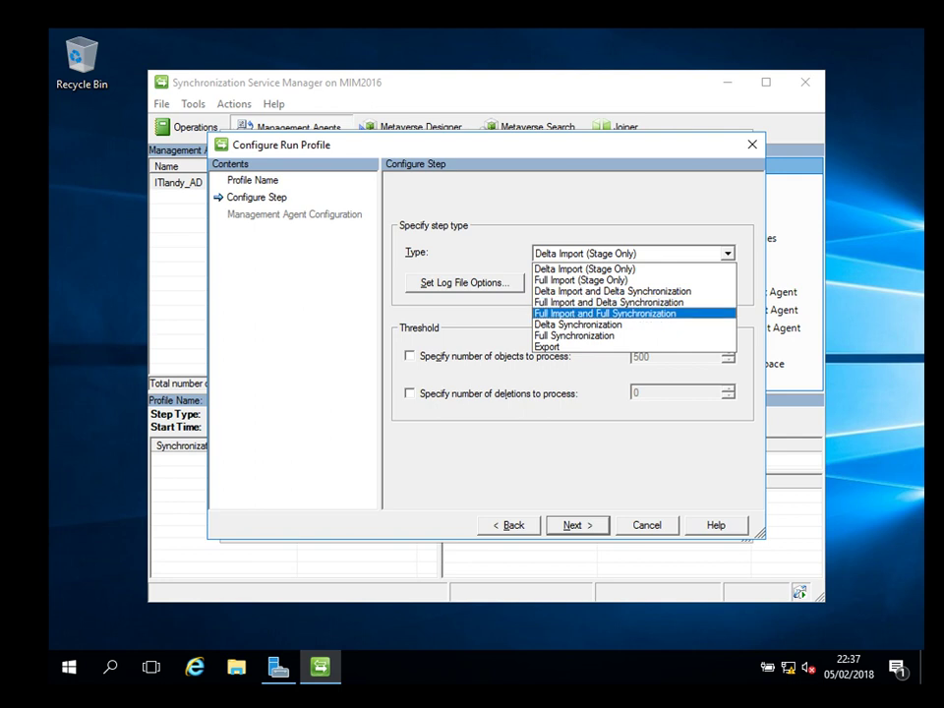
key("Return")
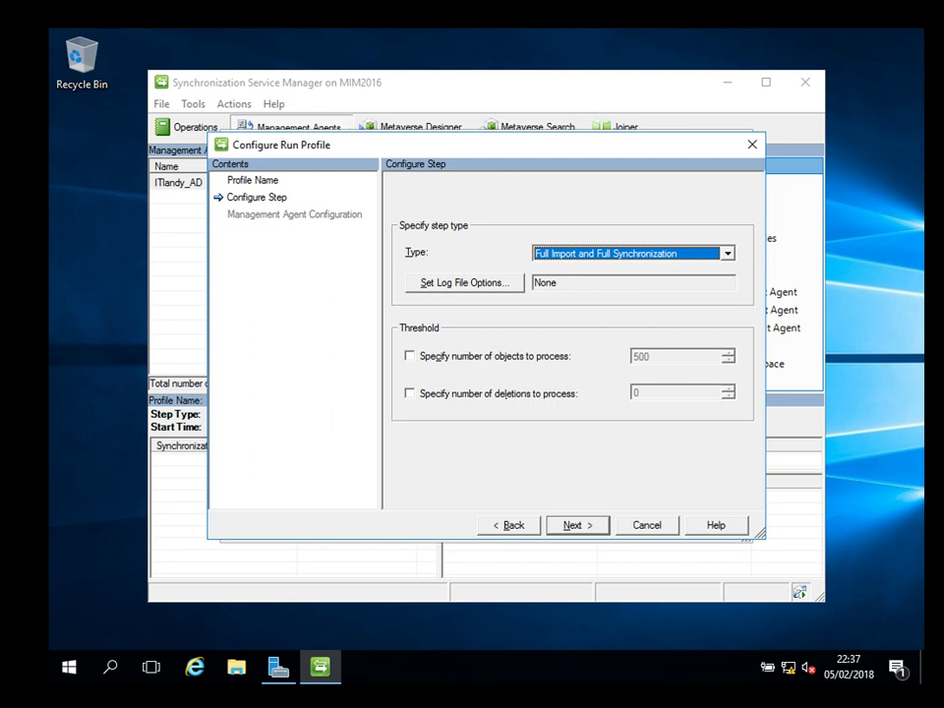
key("Return")
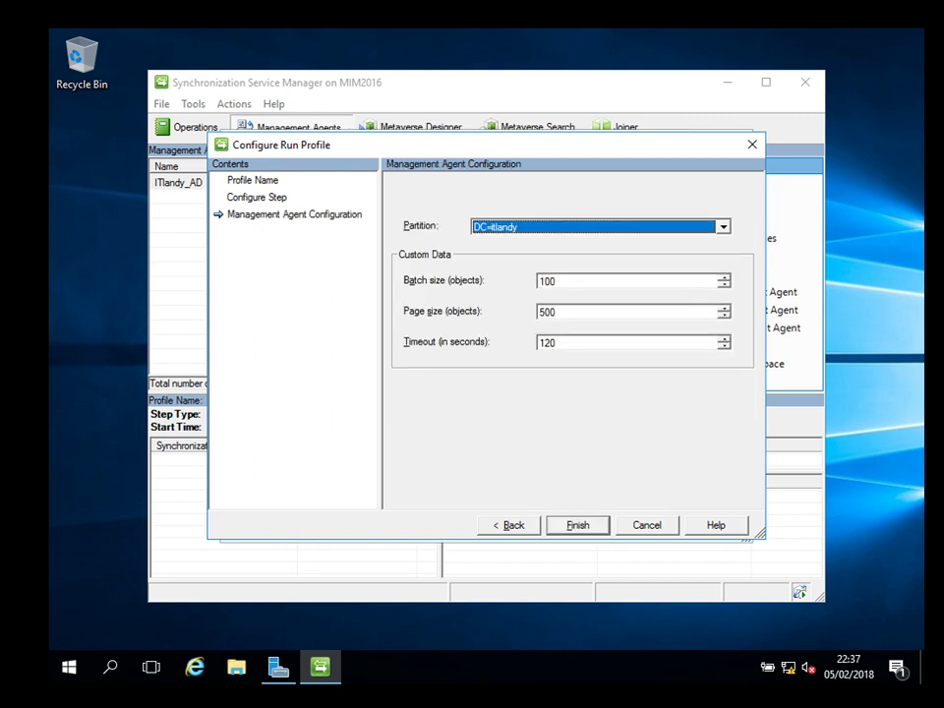
key("Return")
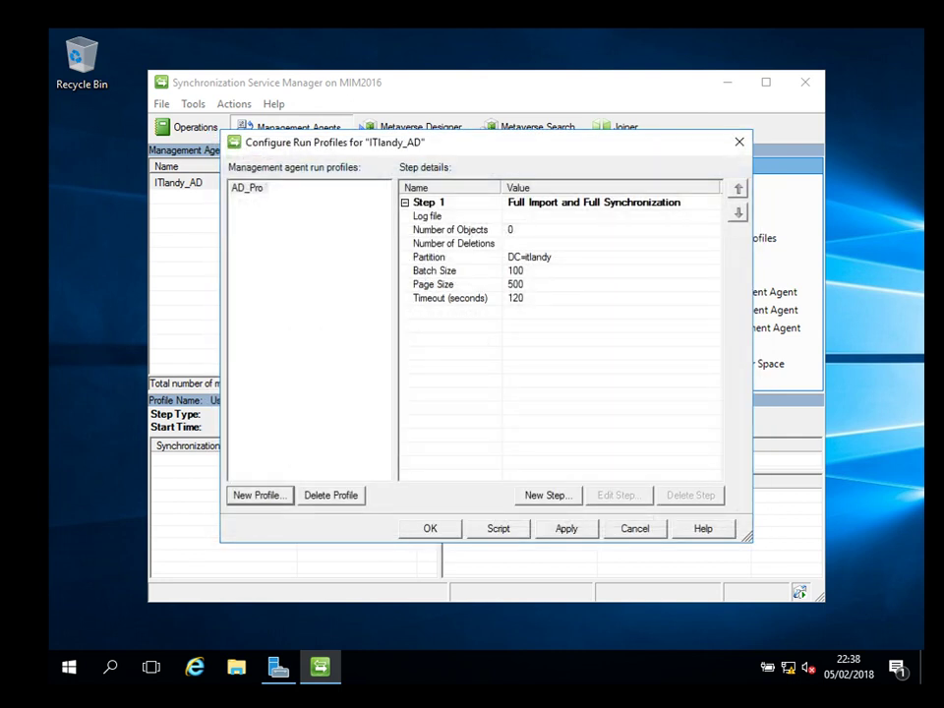
key("alt+a")
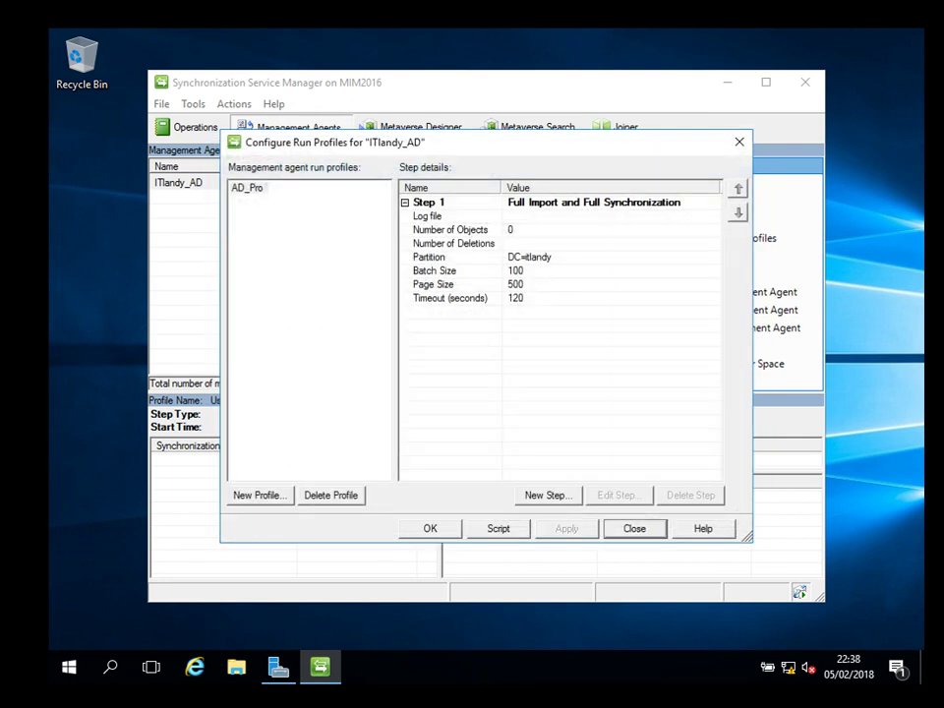
key("Return")
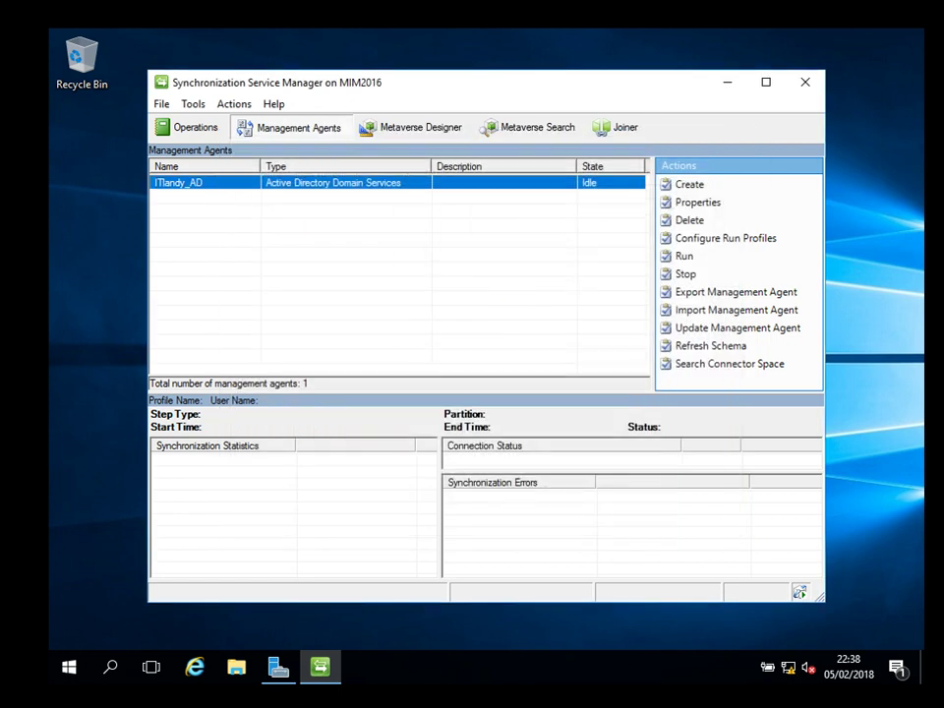
Open run profile configuration for ITlandy_AD and start a new profile named AD_Delta.
key("shift+F10")
key("Down")
key("Down")
key("Down")
key("Down")
key("Down")
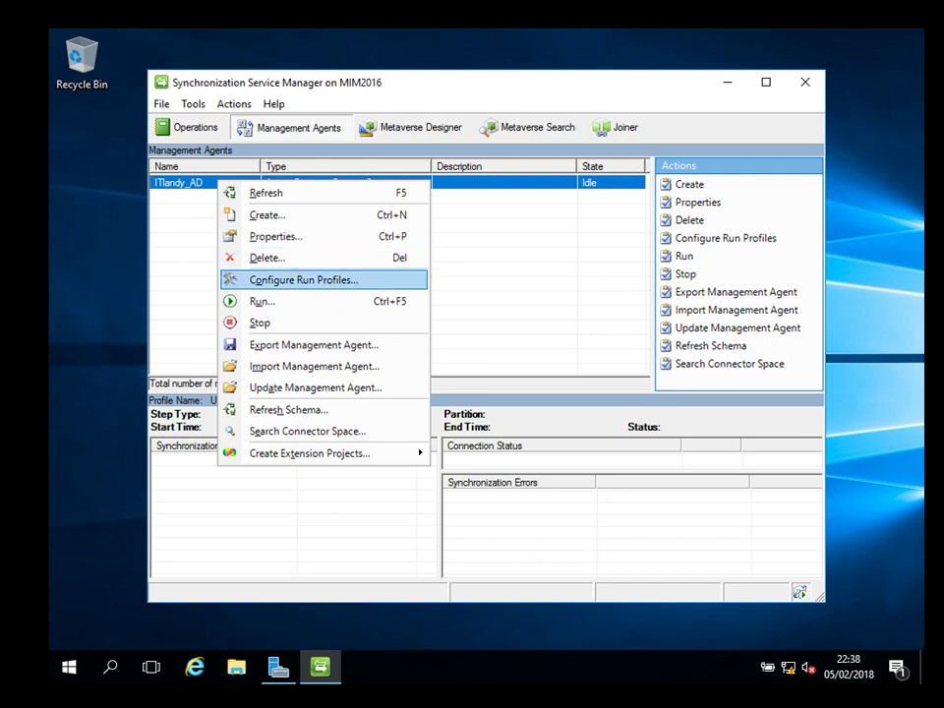
key("Return")
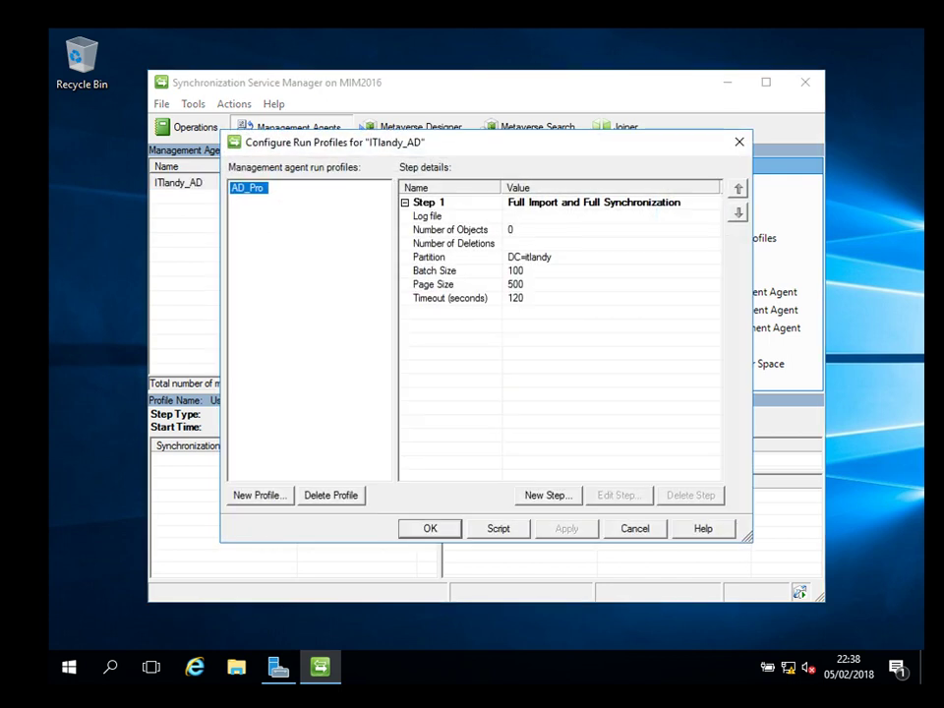
key("alt+n")
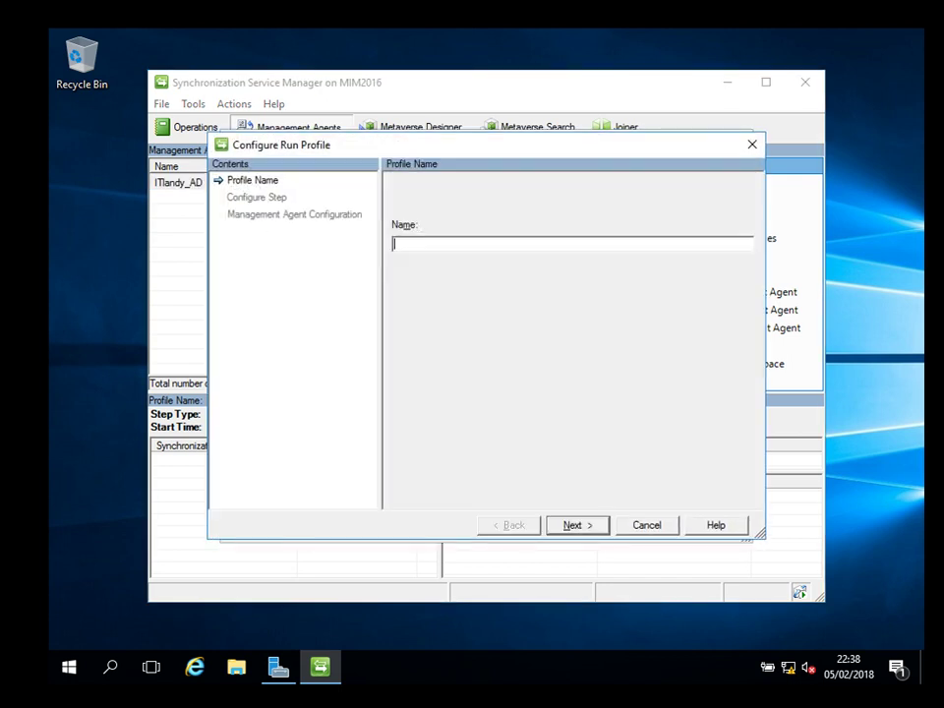
type("AD_Delta")
key("Return")
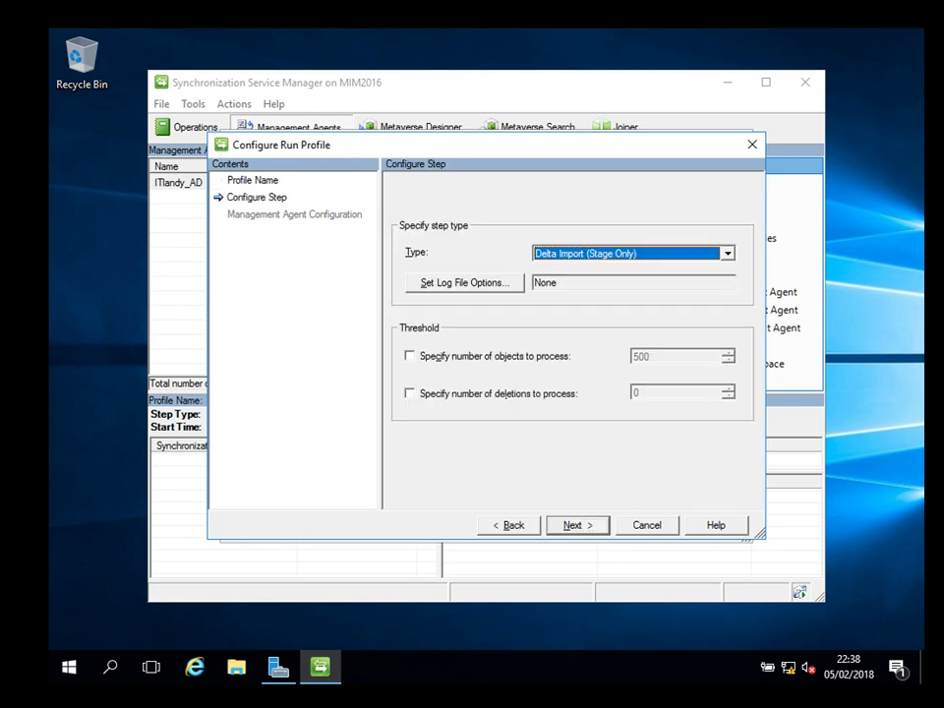
Set AD_Delta's step type to Delta Import and Delta Synchronization and apply it.
key("alt+Down")
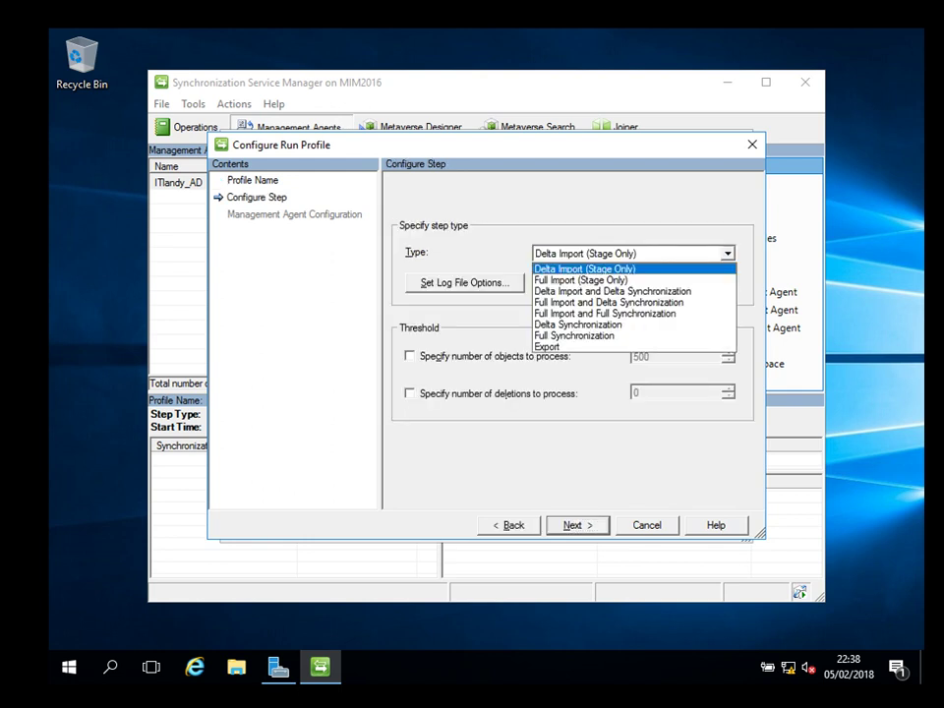
key("Down")
key("Down")
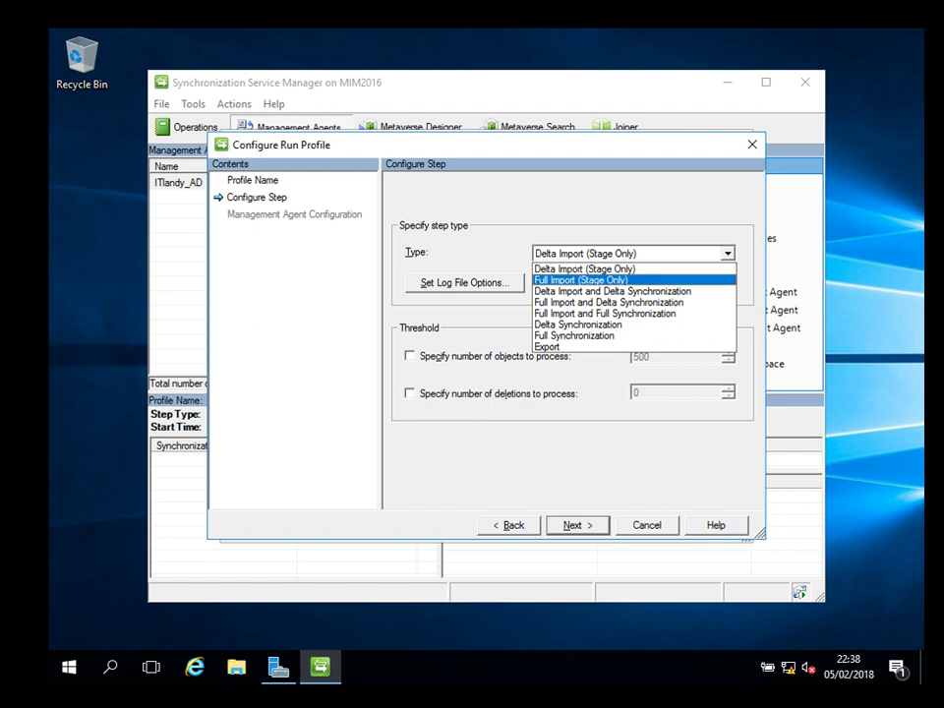
key("Return")
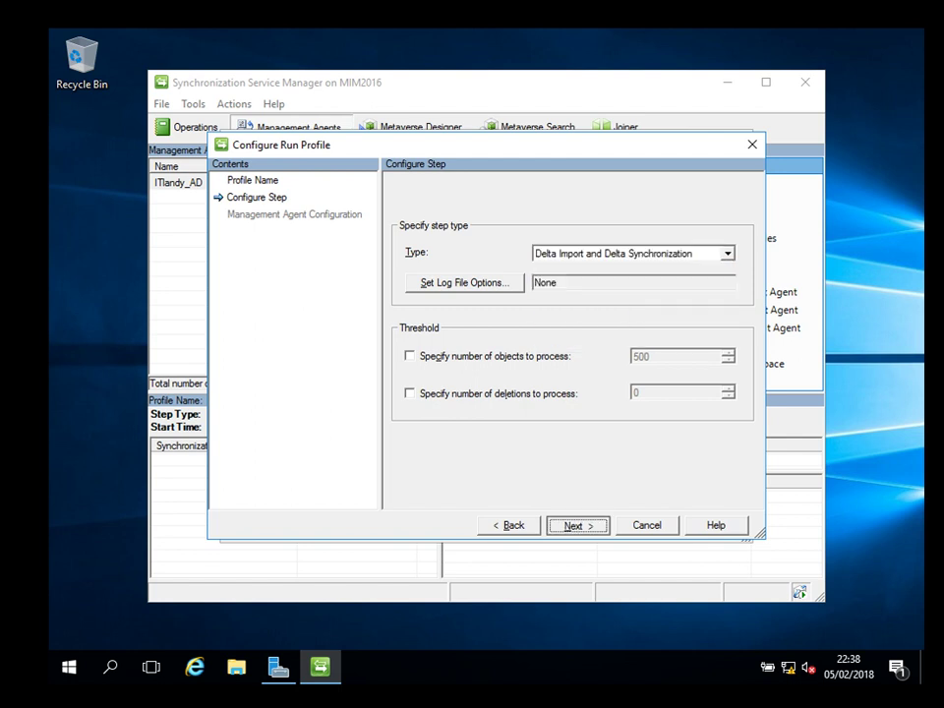
key("Return")
key("Return")
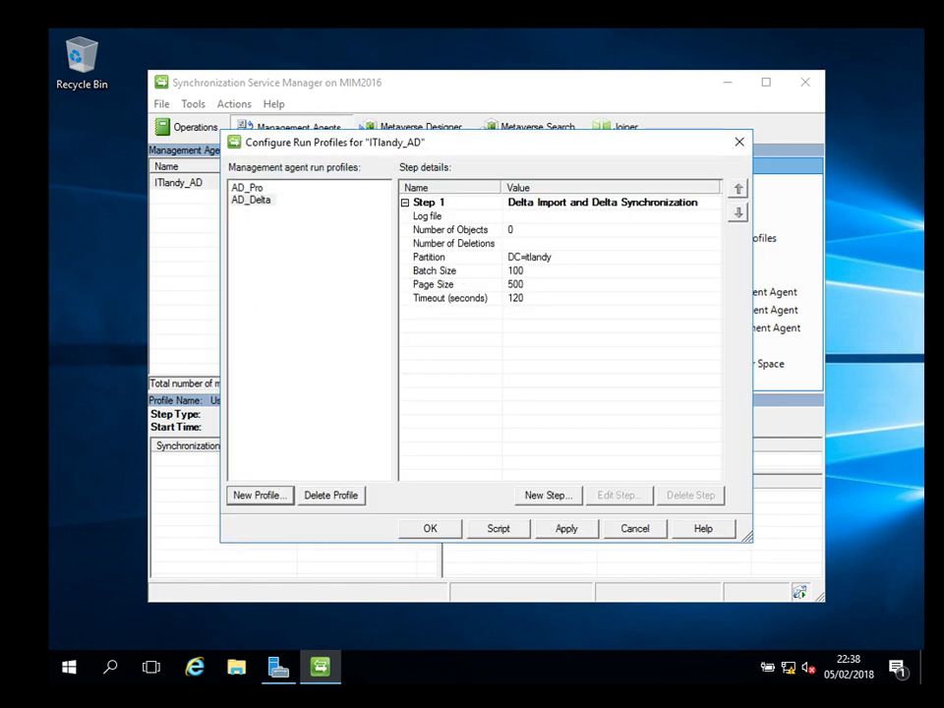
key("Tab")
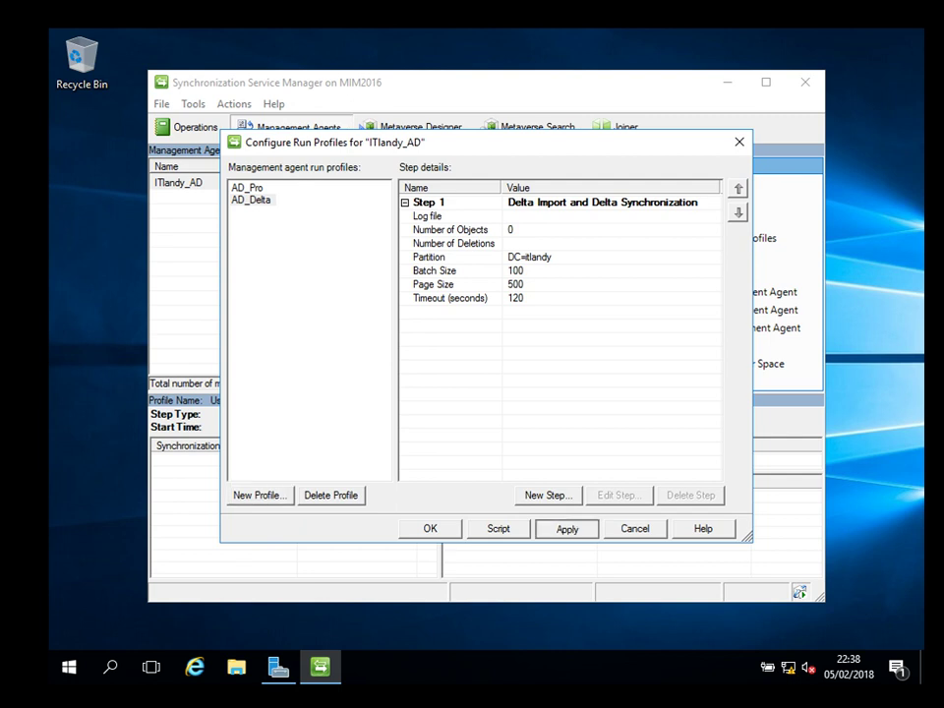
key("Return")
Start another new run profile named AD_DeltaStage.
left_click(247, 187)
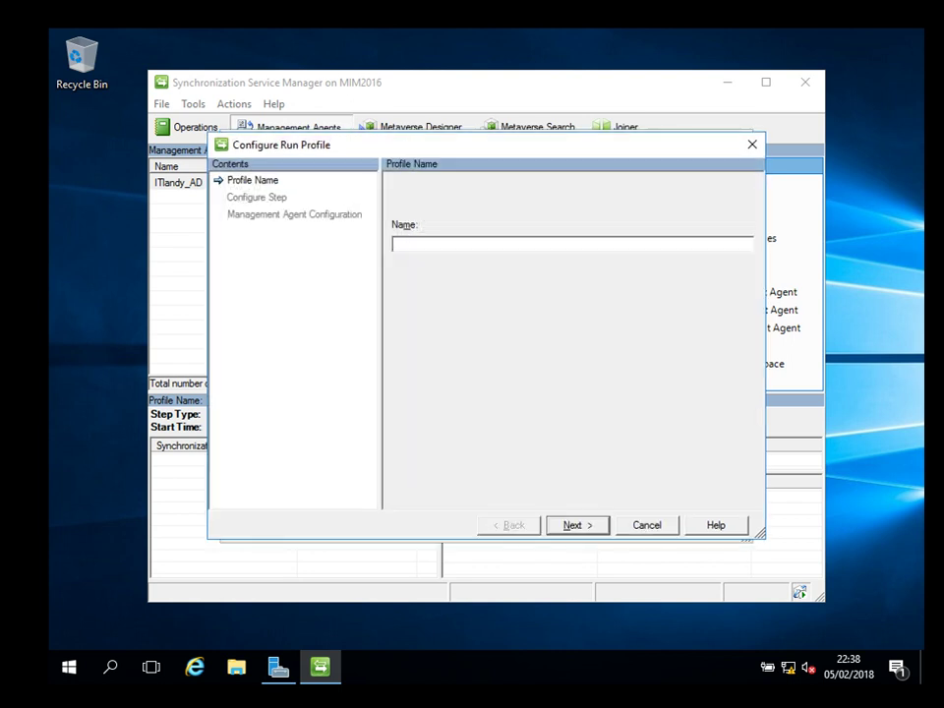
type("AD_DE")
key("BackSpace")
type("eltaStage")
key("Return")
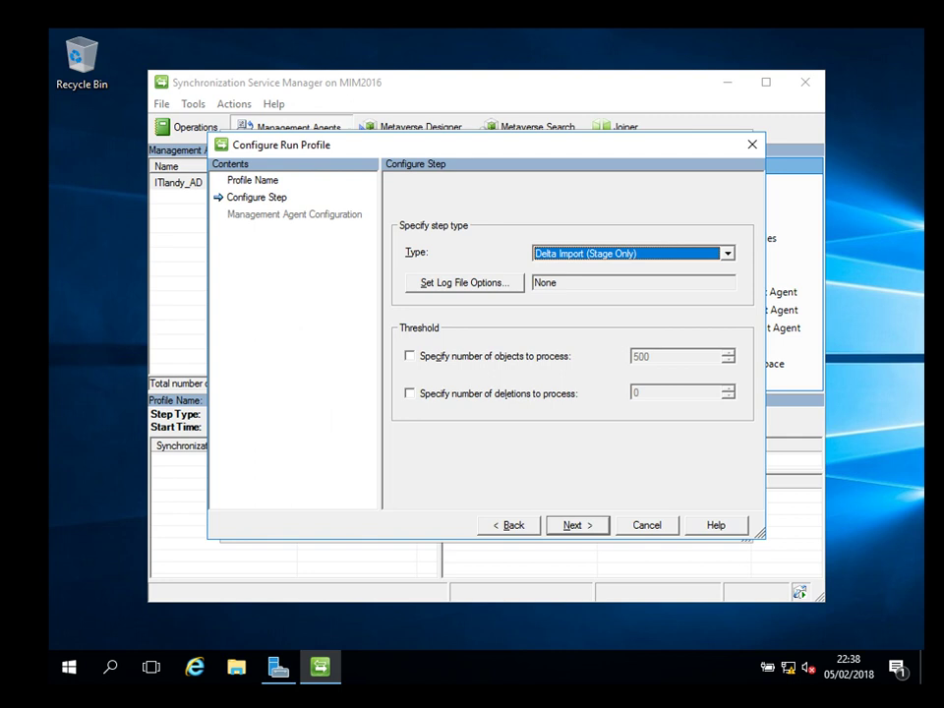
Give AD_DeltaStage a Delta Import (Stage Only) step with default log and partition settings, and apply it.
key("alt+s")
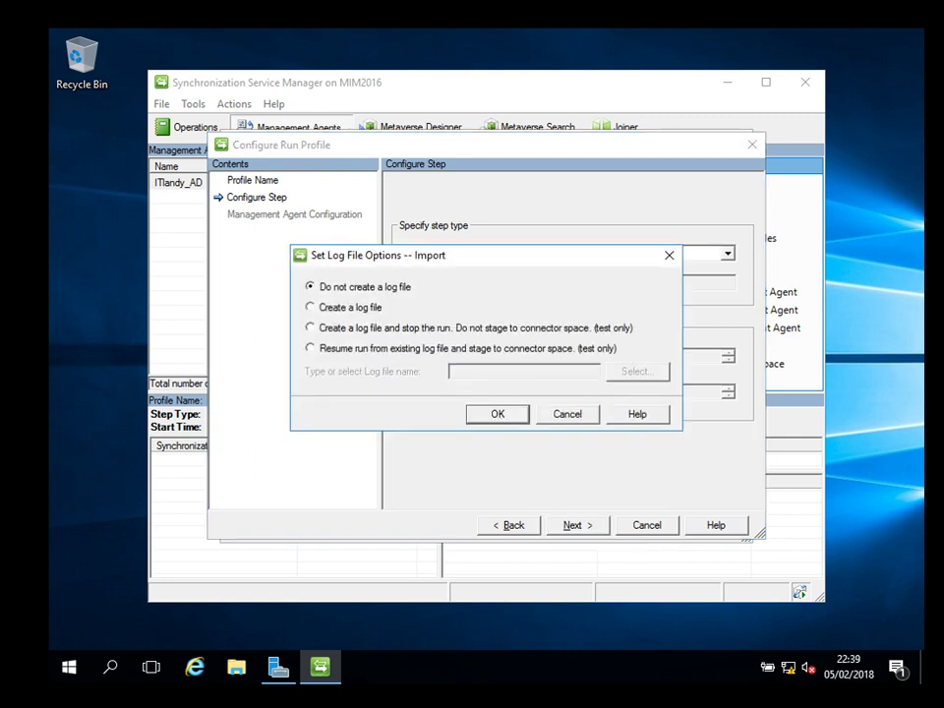
key("Tab")
key("Return")
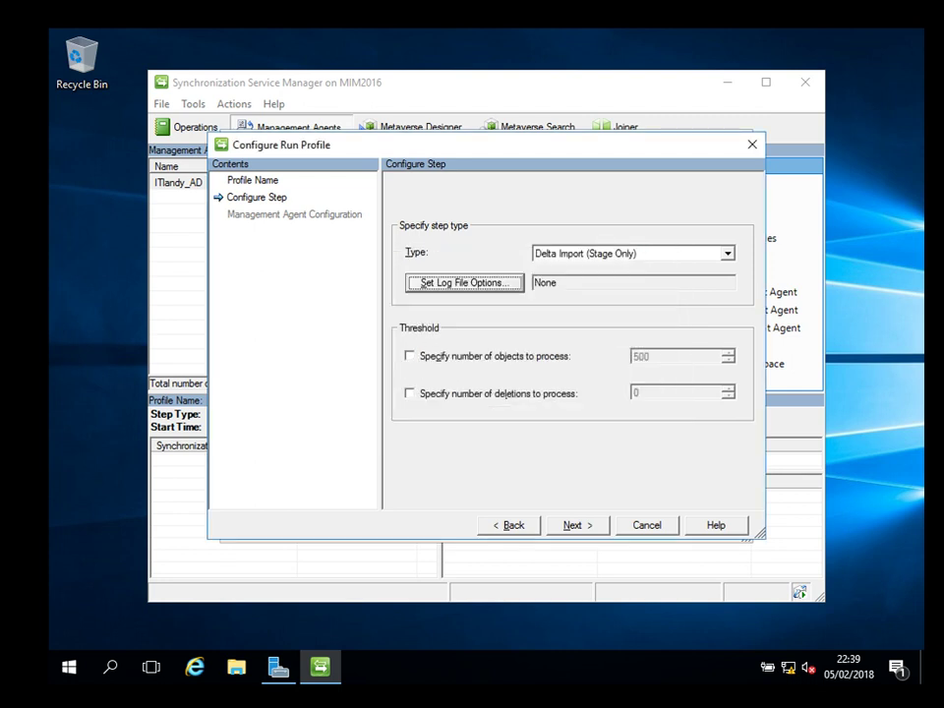
key("Tab")
key("Return")
key("Tab")
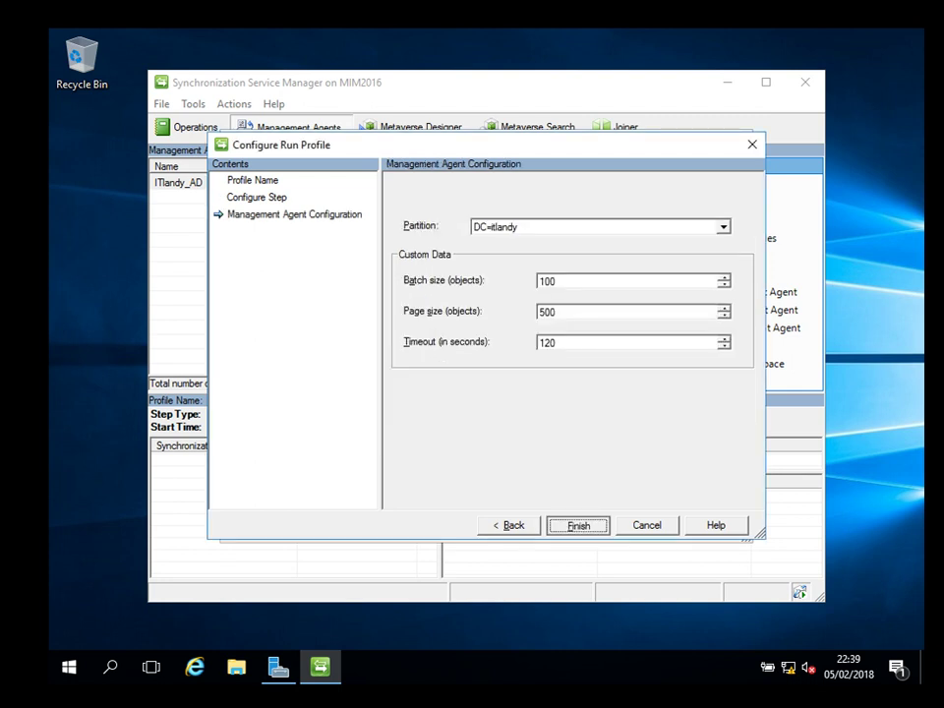
key("Return")
key("Tab")
key("Tab")
key("Tab")
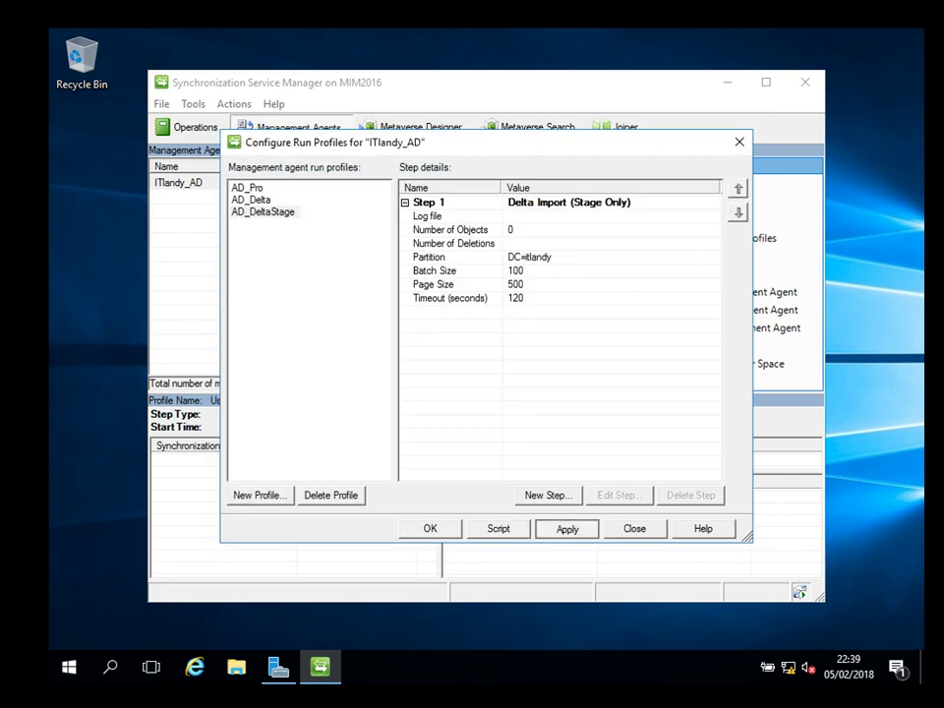
key("Return")
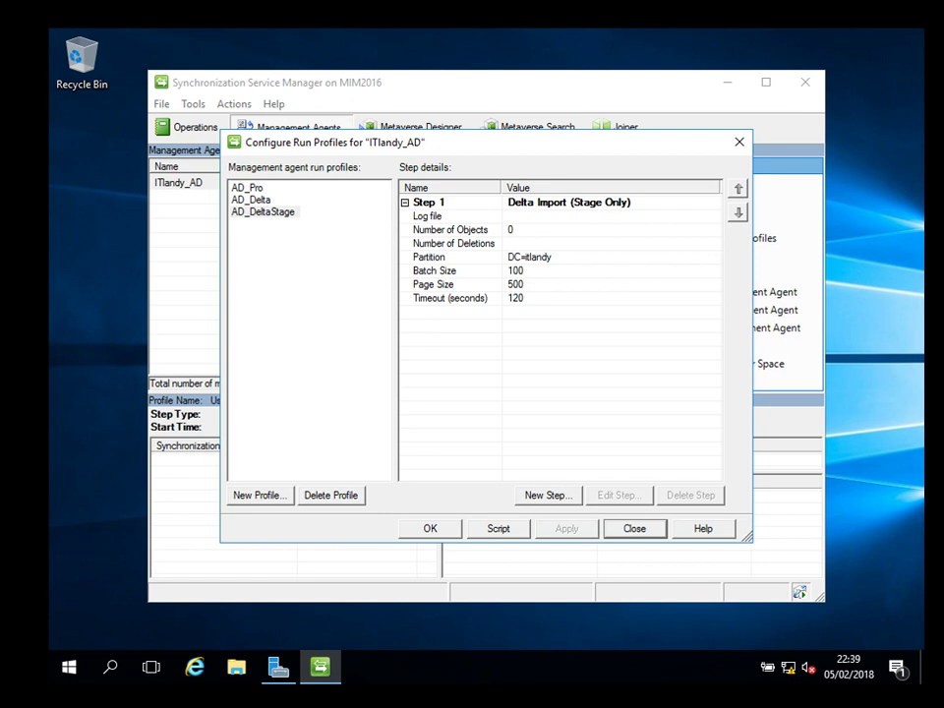
Cancel the extra step wizard for AD_DeltaStage and close Configure Run Profiles.
key("alt+n")
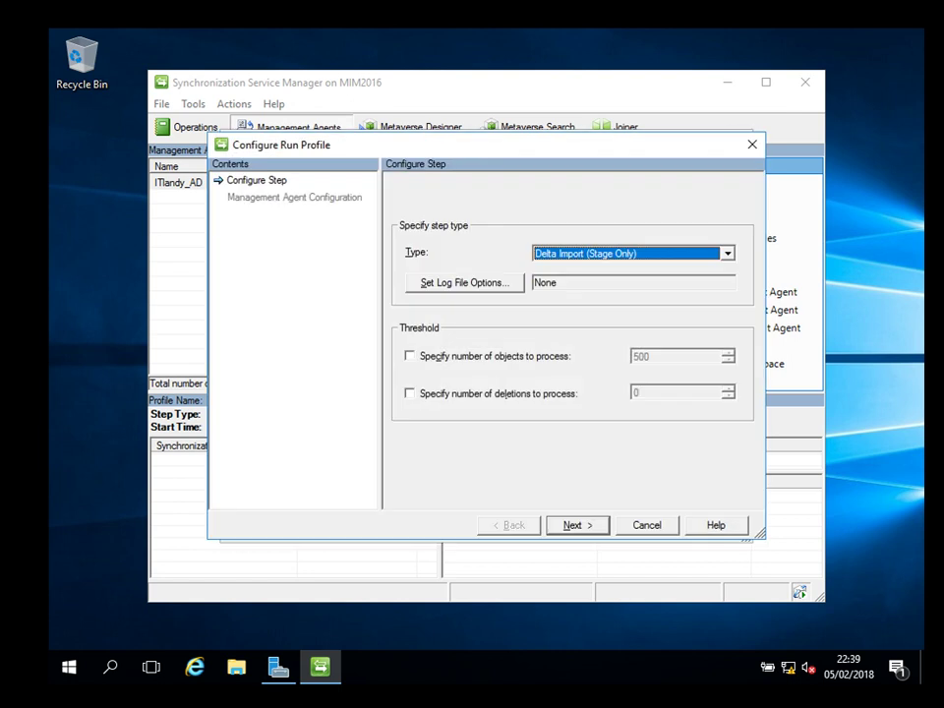
key("Tab")
key("Tab")
key("Tab")
key("Tab")
key("Tab")
key("Tab")
key("Return")
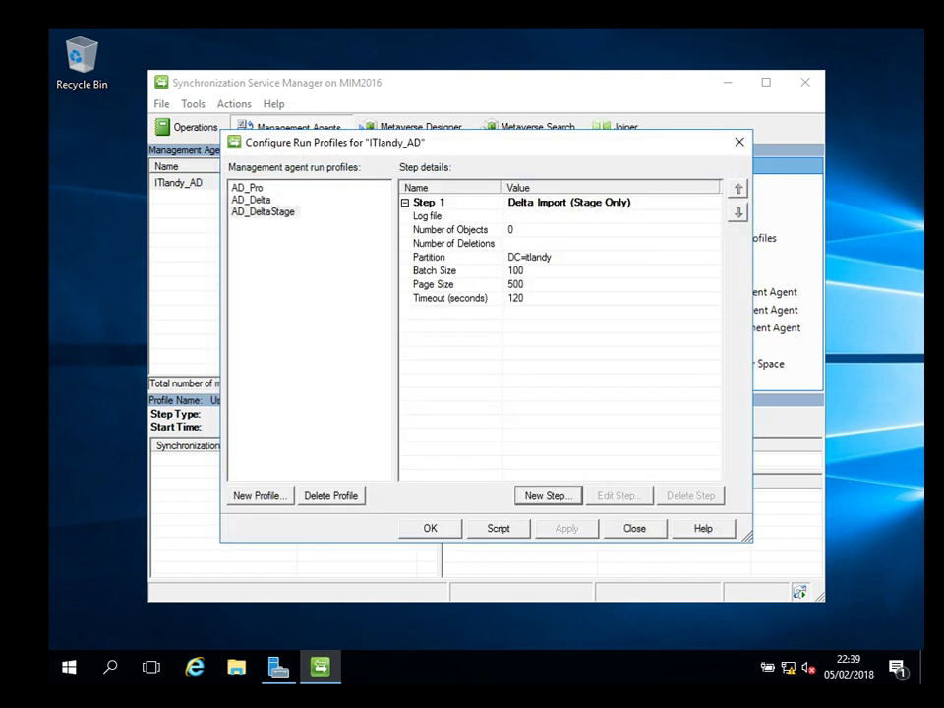
key("Return")
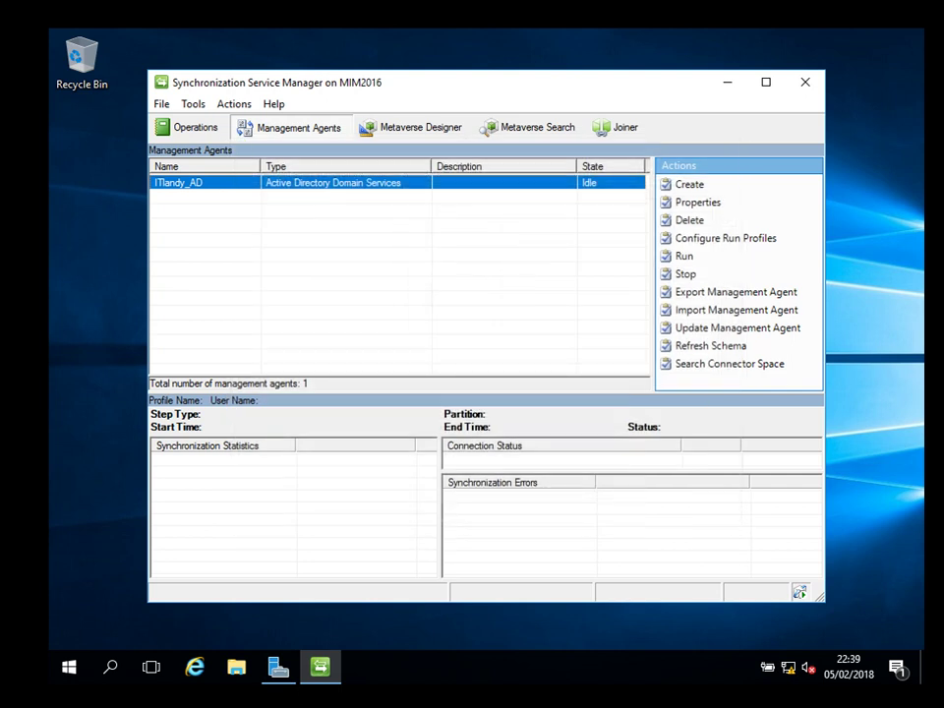
Check the three run profiles in ITlandy_AD's Run dialog, then dismiss it without running.
key("shift+F10")
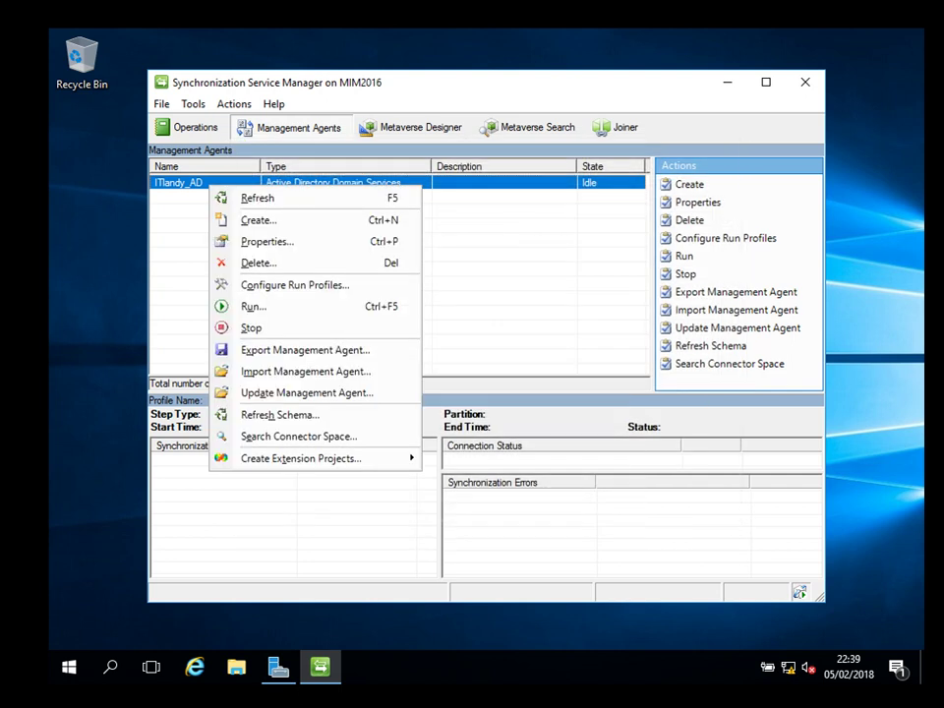
key("Down")
key("Down")
key("Down")
key("Down")
key("Down")
key("Down")
key("Return")
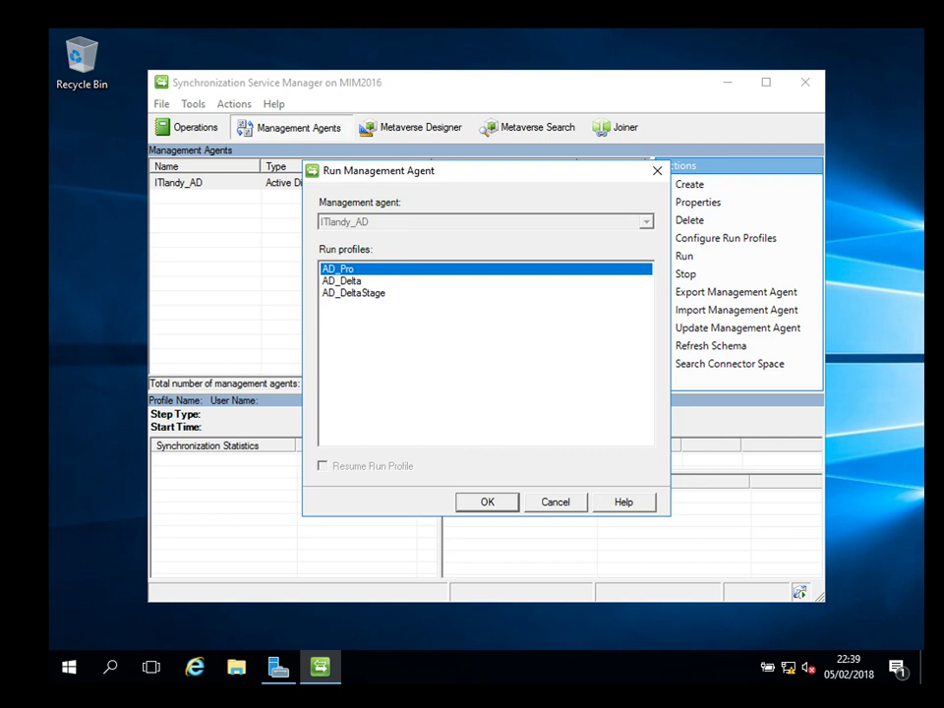
key("Escape")
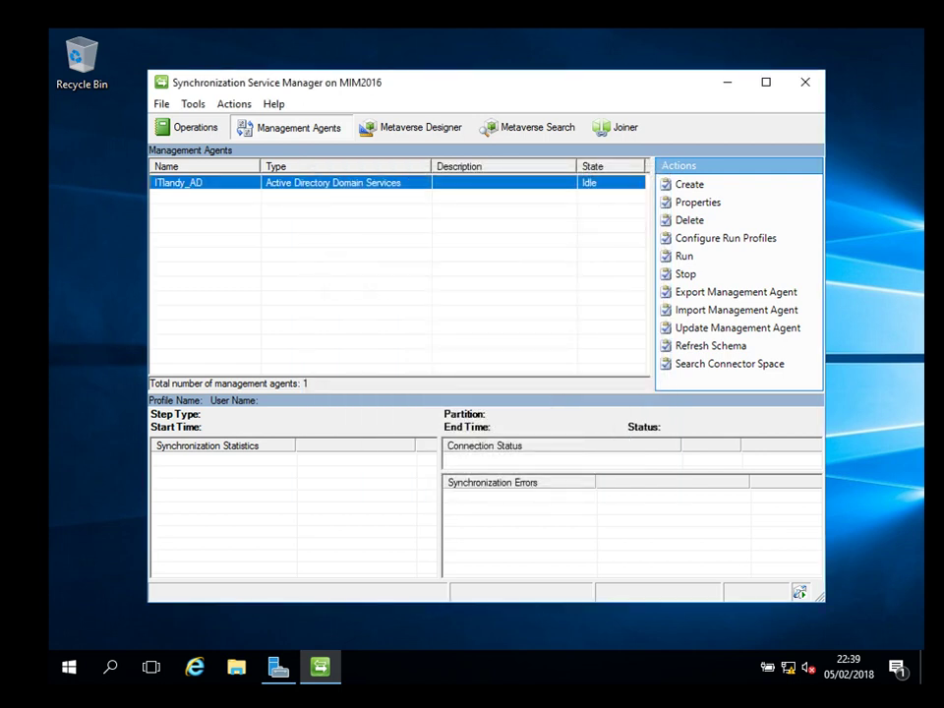
key("shift+F10")
Open run profile configuration for ITlandy_AD and name a new profile AD_FullImport.
key("Down")
key("Down")
key("Down")
key("Down")
key("Down")
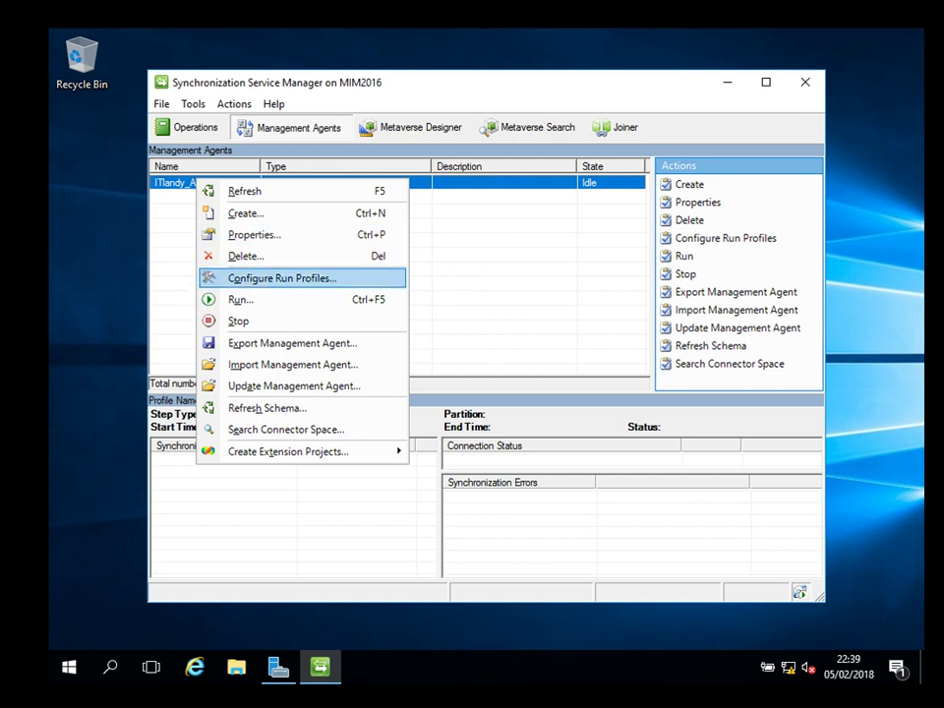
key("Return")
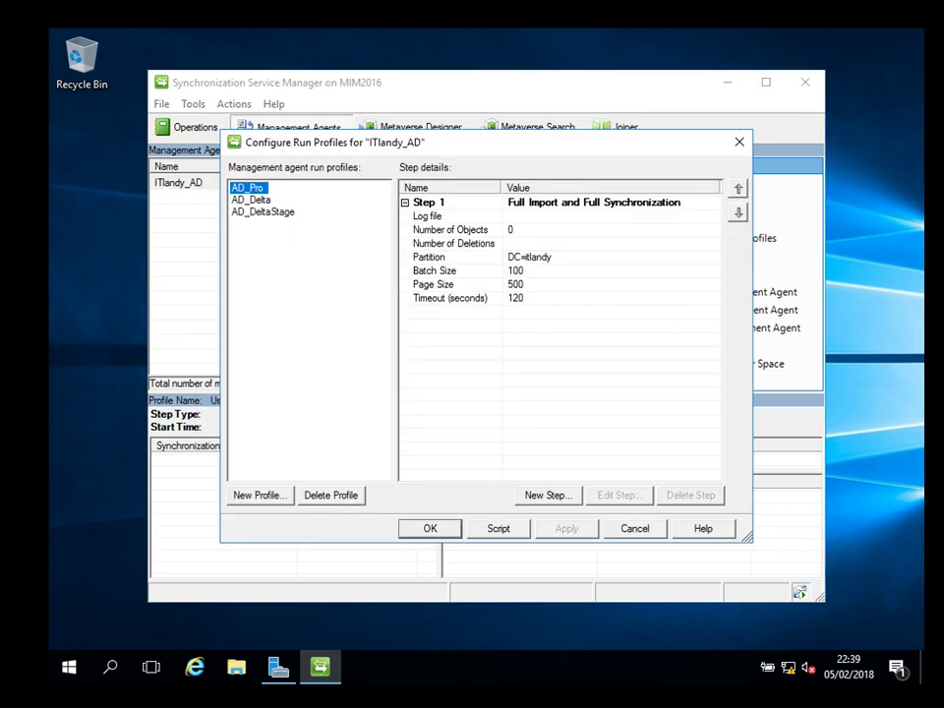
key("alt+n")
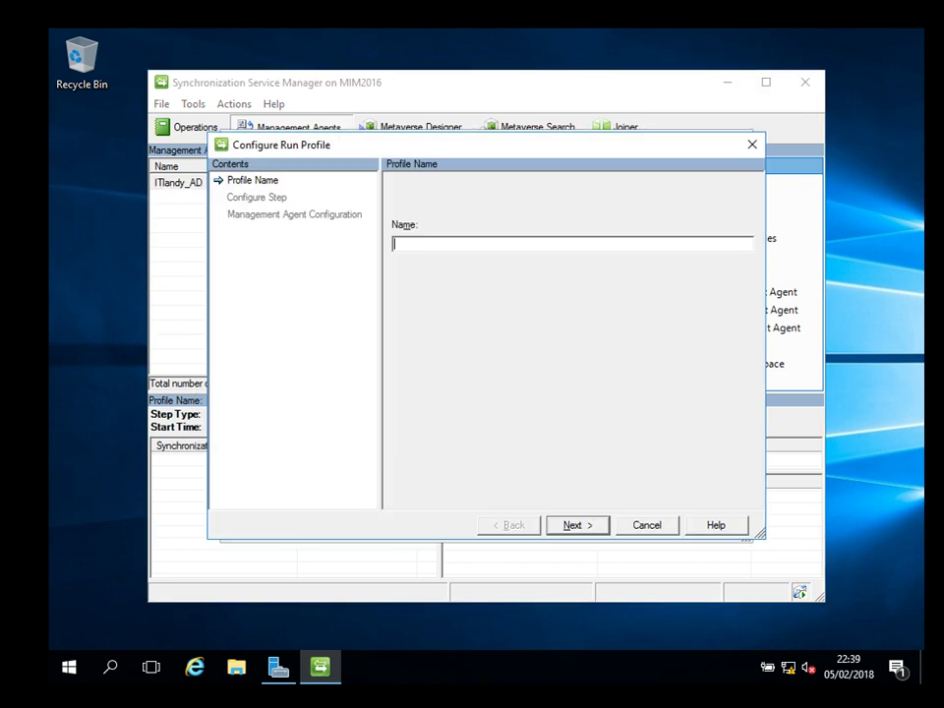
type("AD_FullImport")
Give AD_FullImport a Full Import (Stage Only) step on DC=itlandy and finish the profile.
key("Return")
key("alt+Down")
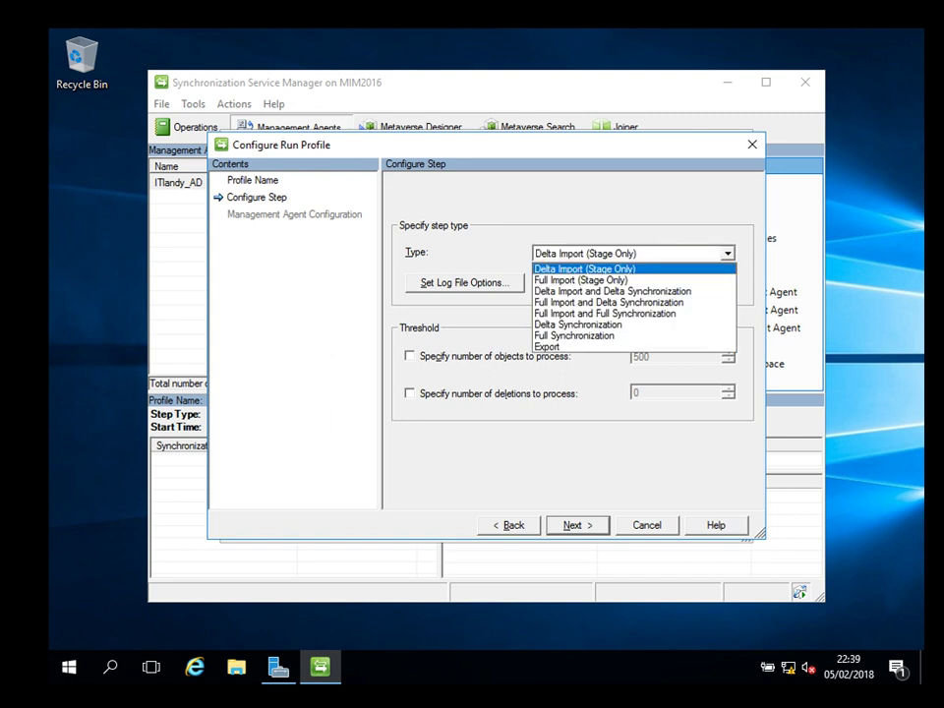
key("Down")
key("Return")
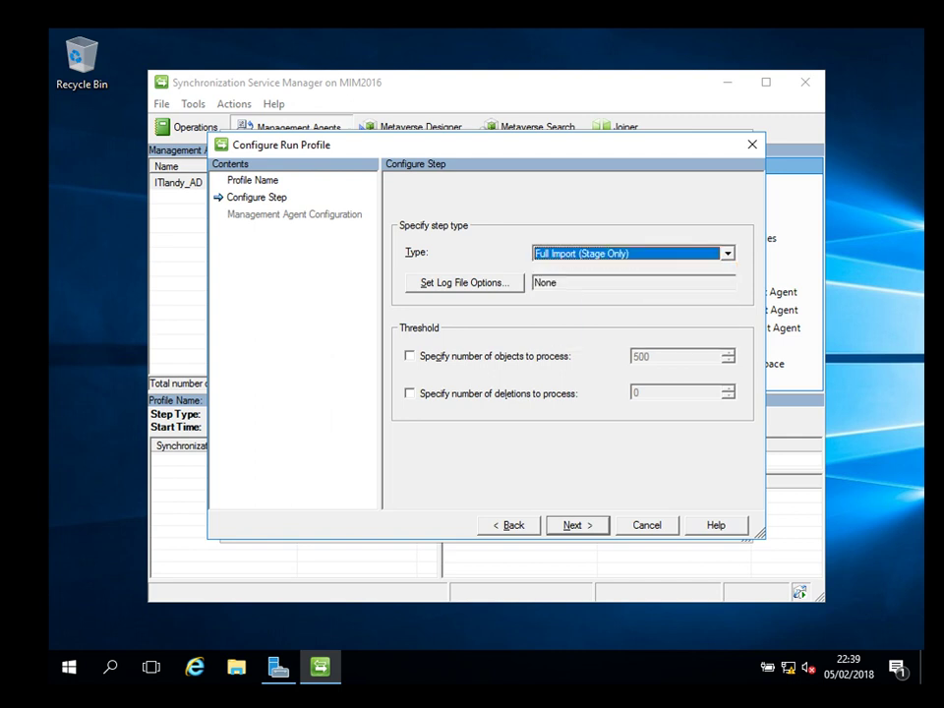
key("Return")
key("Return")
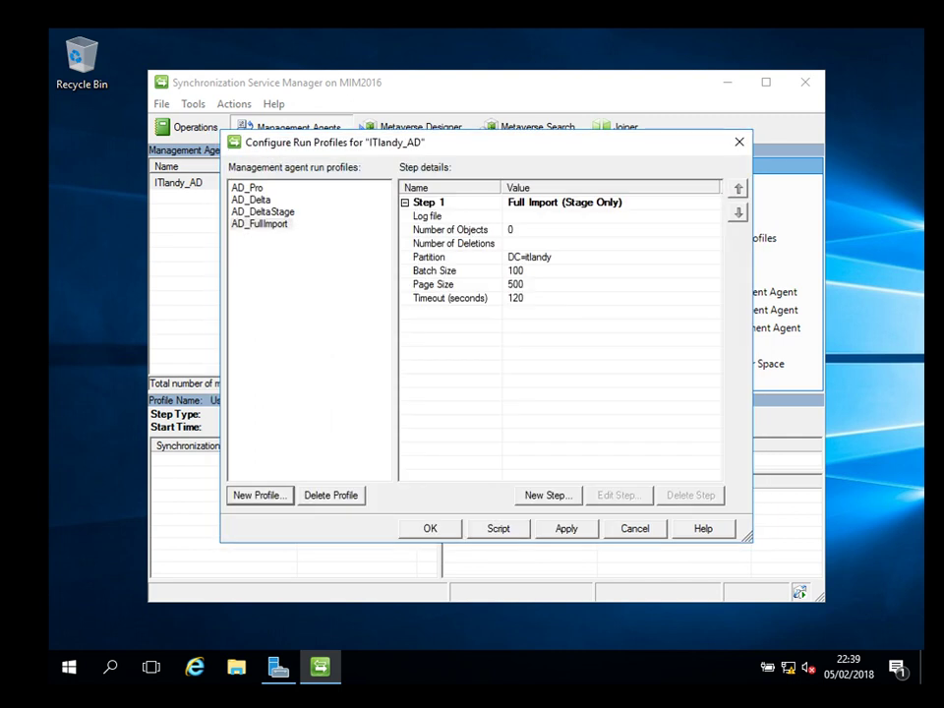
key("Return")
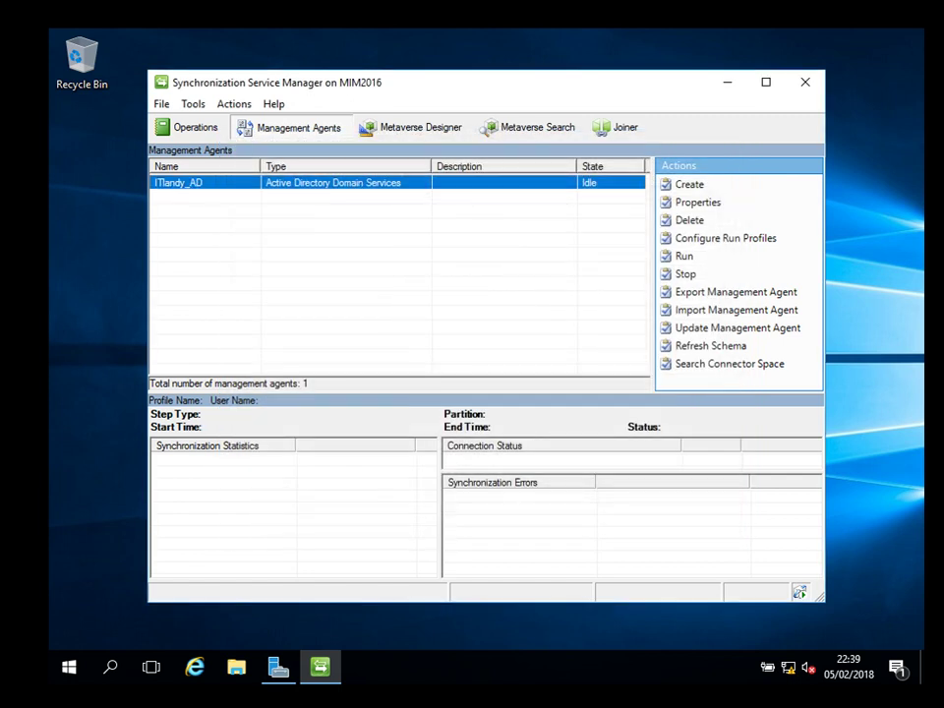
Run ITlandy_AD with the AD_FullImport profile and check its success in the Operations history.
key("Menu")
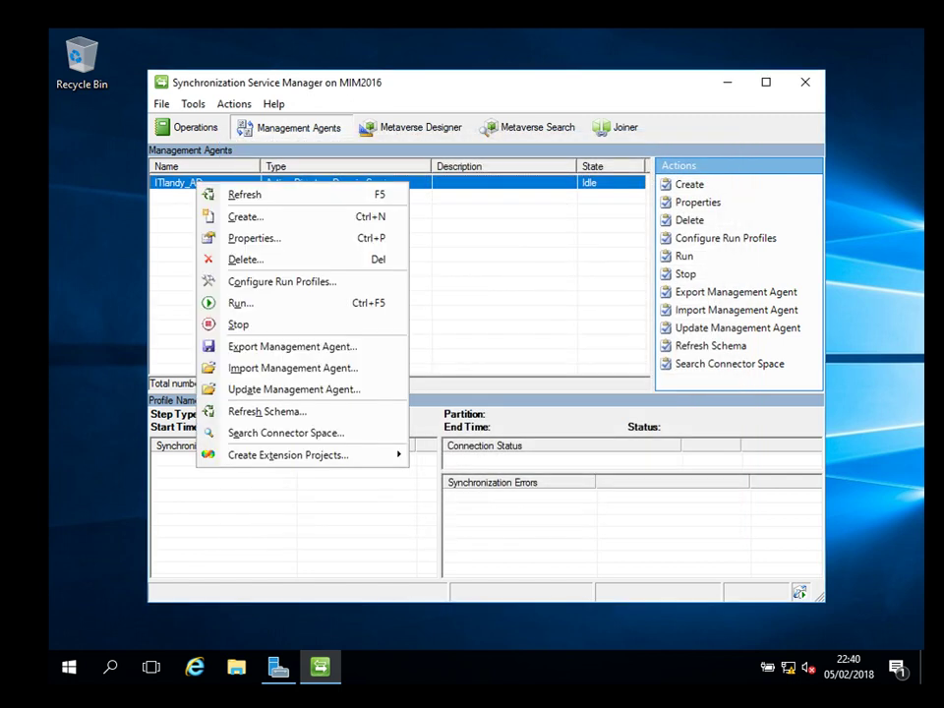
key("Down")
key("Down")
key("Down")
key("Down")
key("Down")
key("Down")
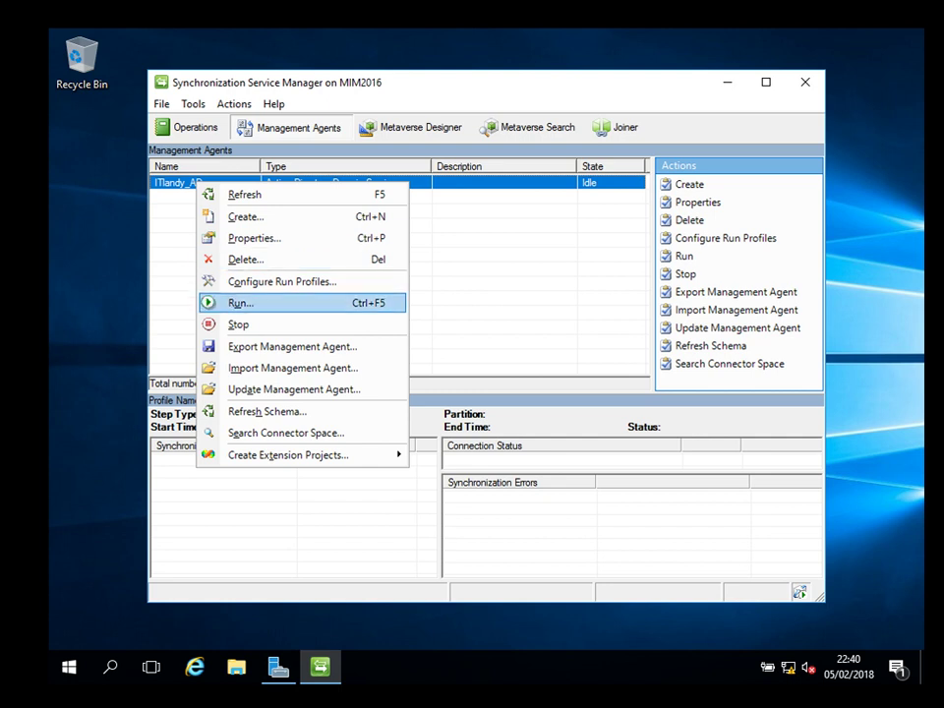
key("Return")
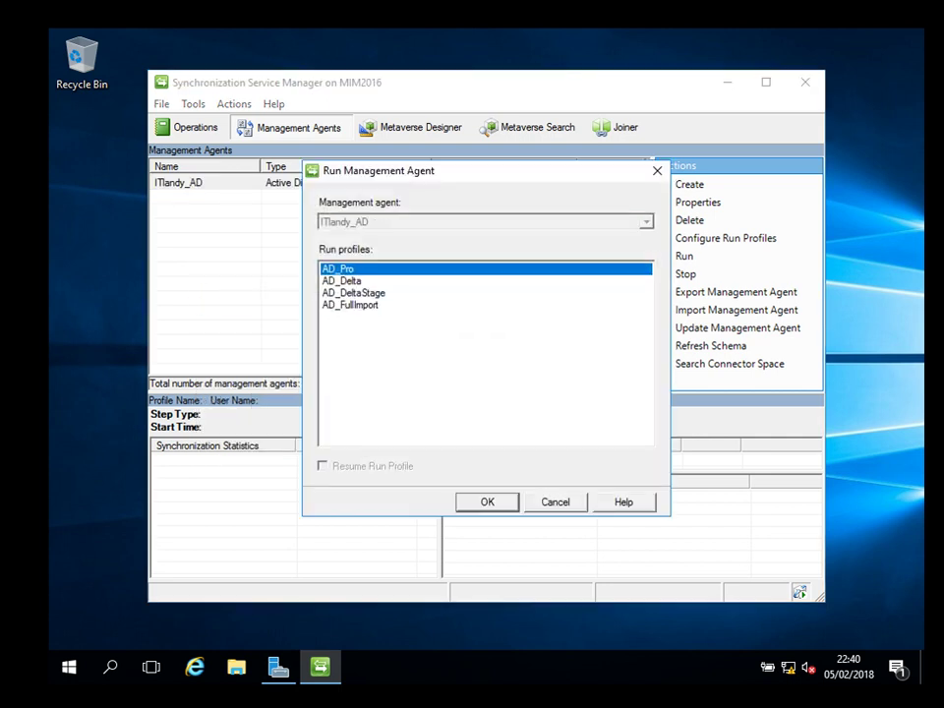
left_click(351, 305)
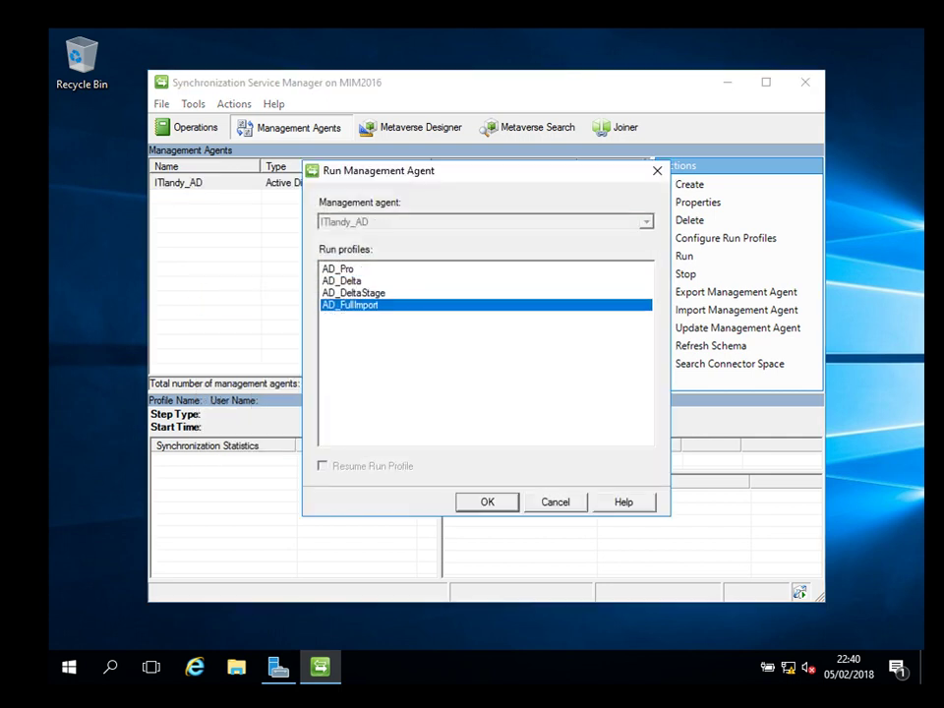
key("Return")
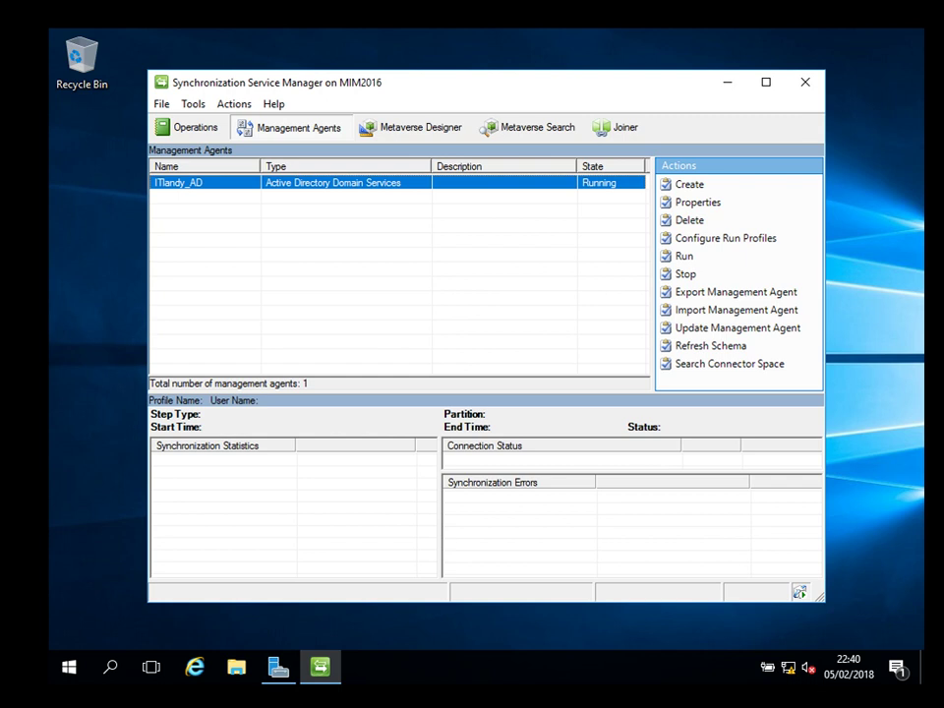
left_click(187, 127)
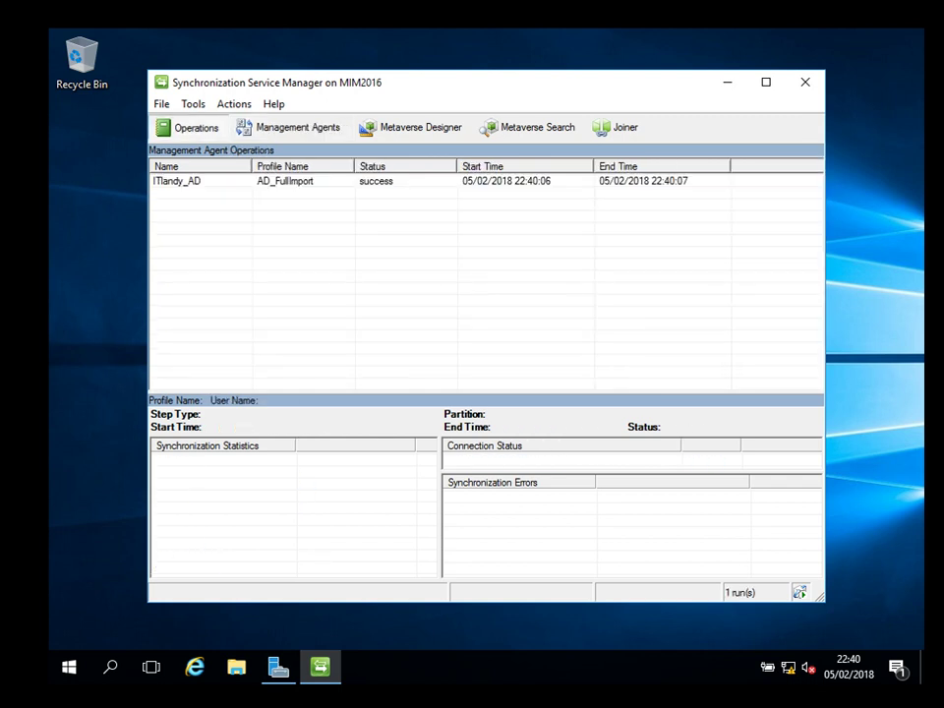
List the AD_FullImport run's 30 Adds and select the Denied RODC Password Replication Group object.
left_click(201, 182)
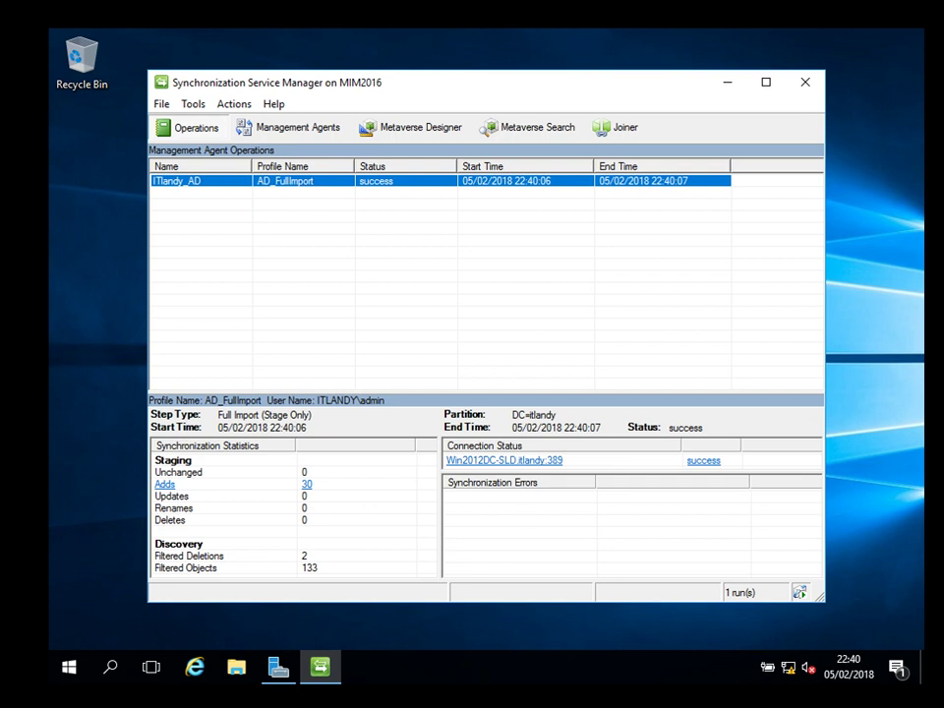
left_click(165, 484)
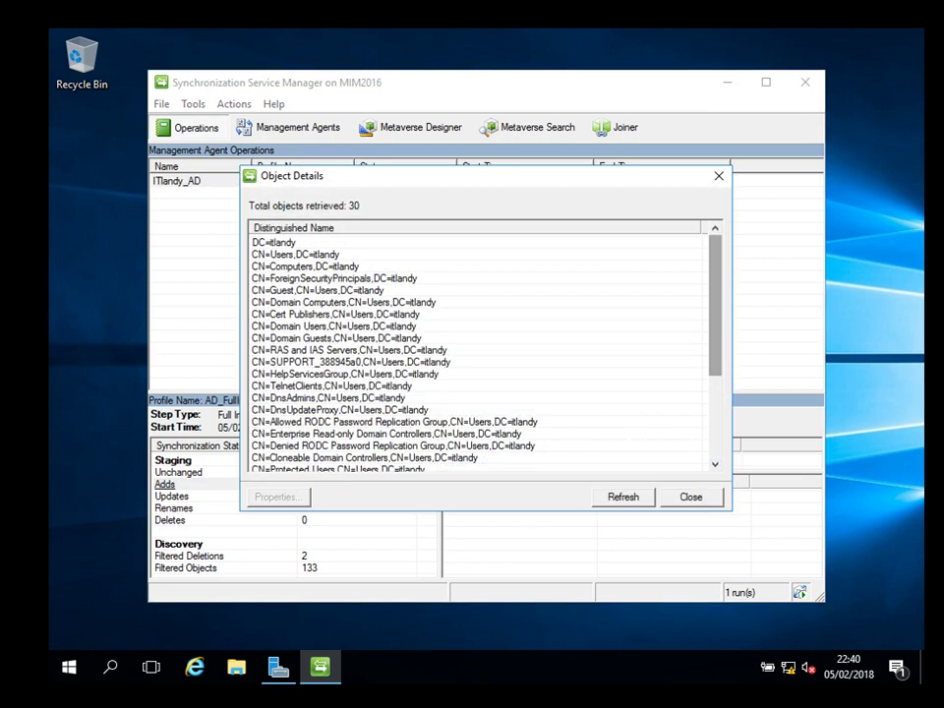
left_click_drag(715, 305, 715, 388)
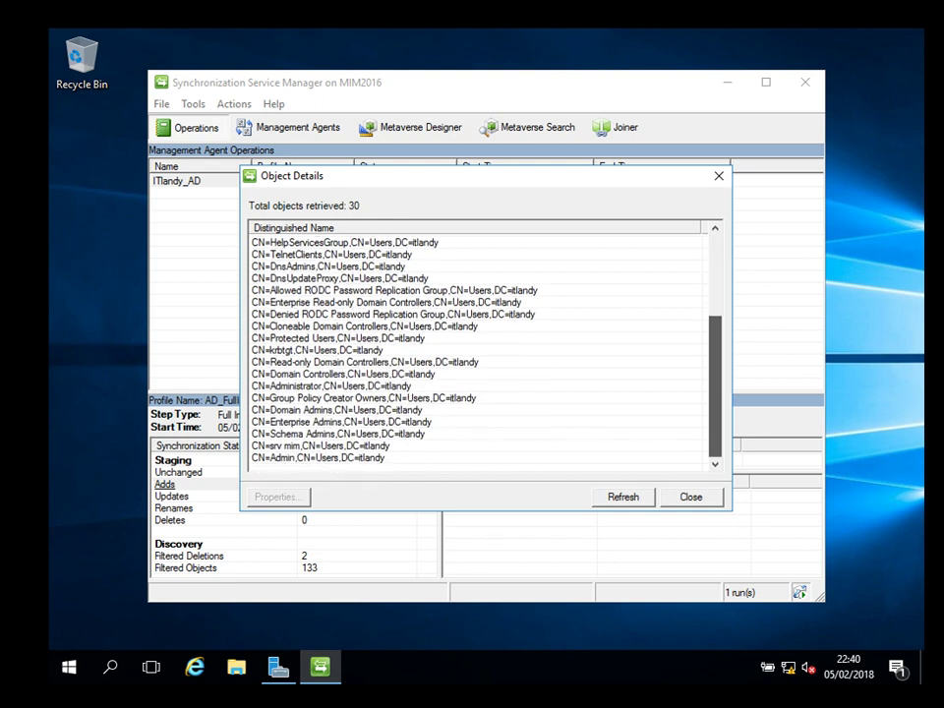
left_click(364, 398)
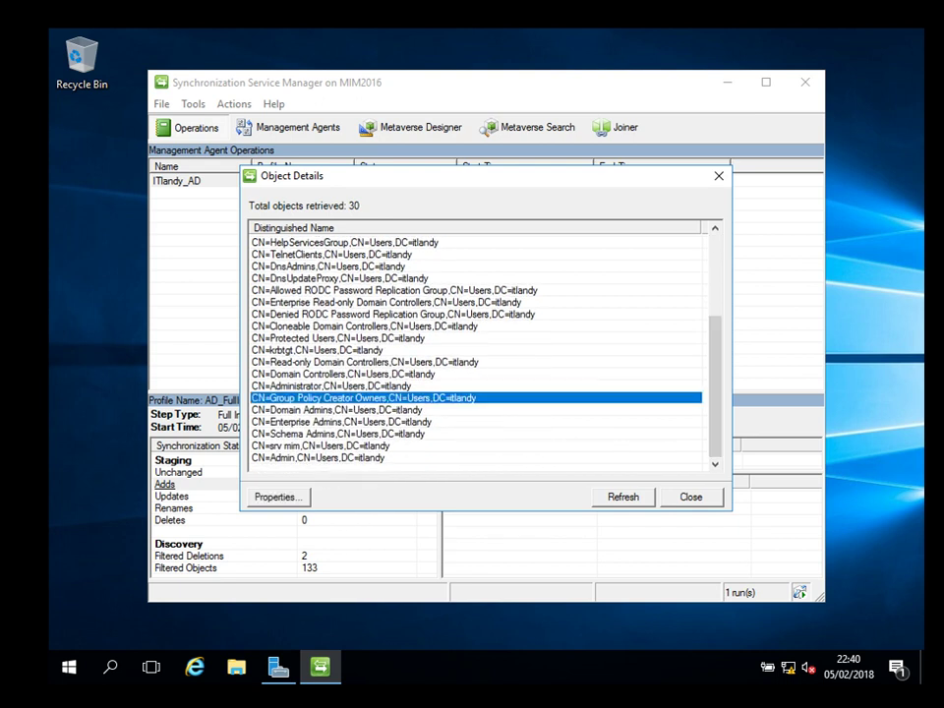
left_click(337, 409)
left_click(393, 314)
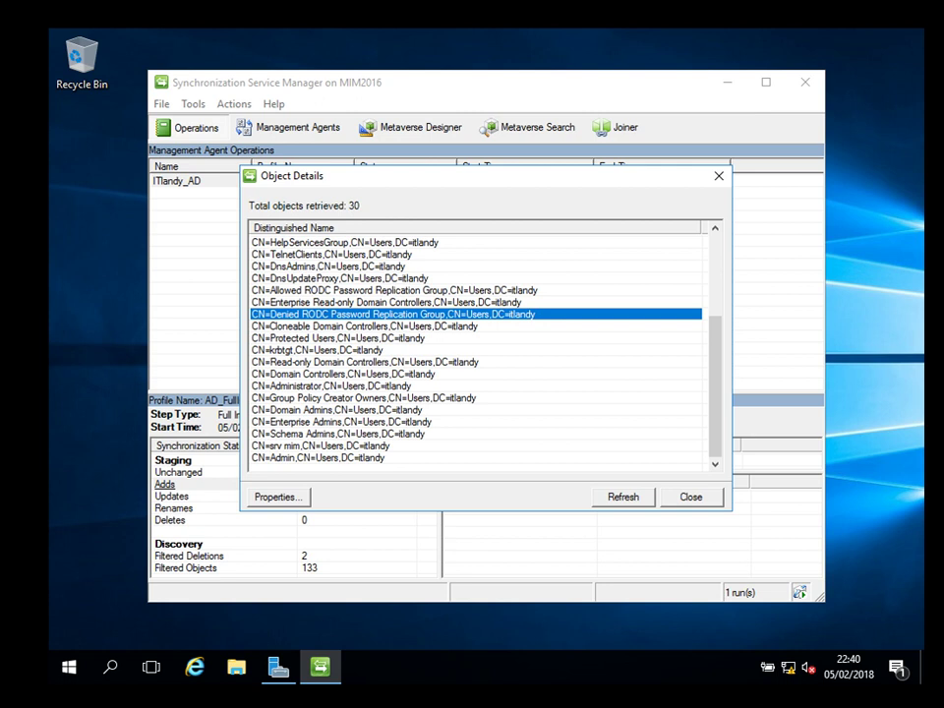
key("Tab")
Open the Denied RODC group's properties, generate a full synchronization preview, and inspect its sAMAccountName.
key("Return")
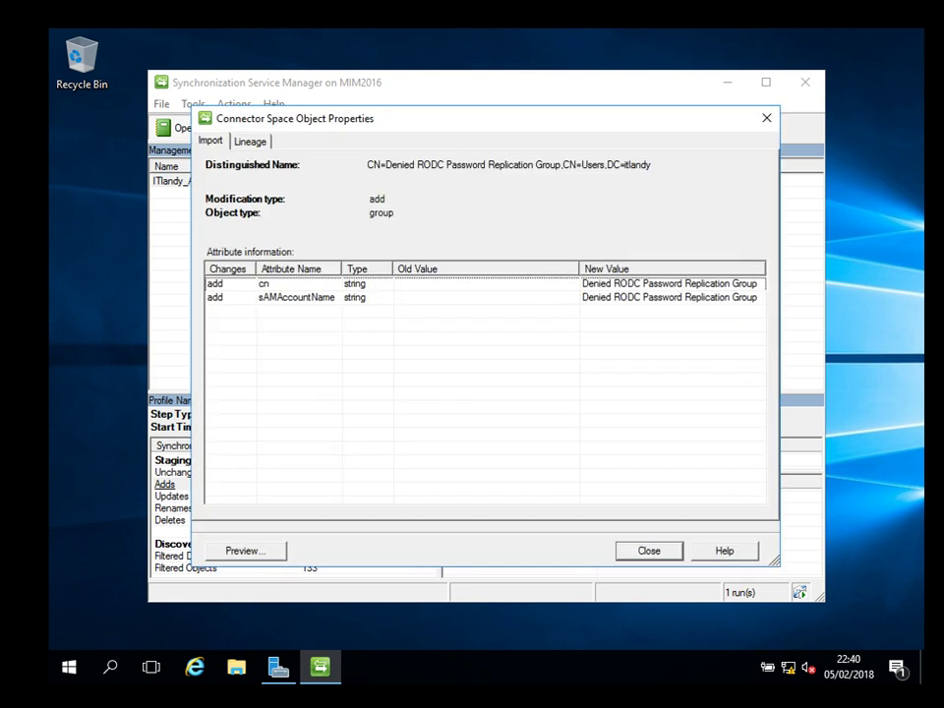
key("Down")
key("Up")
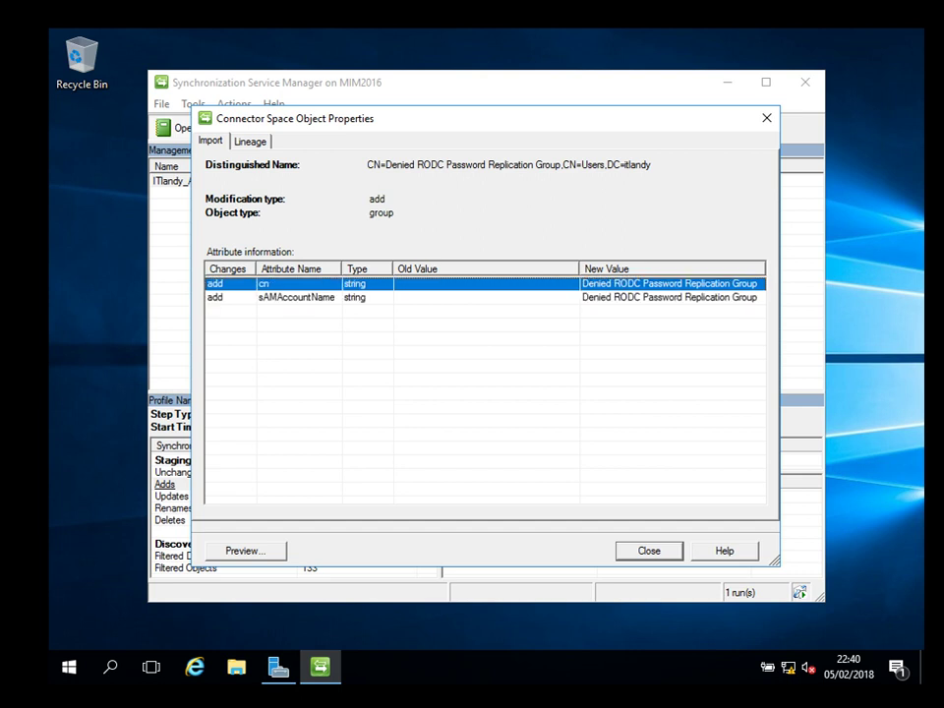
key("alt+p")
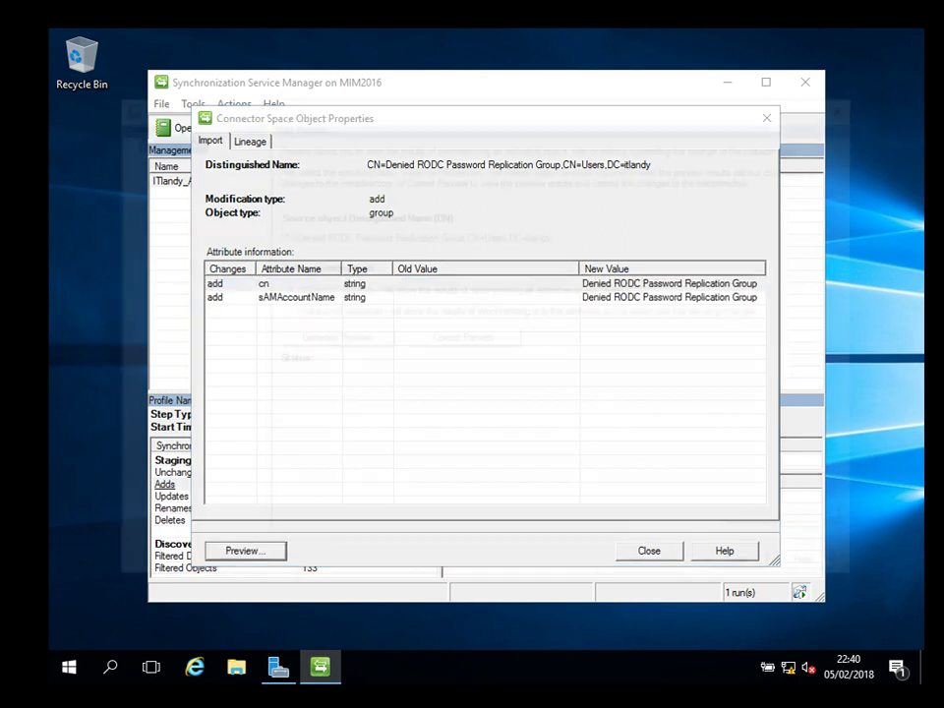
key("alt+g")
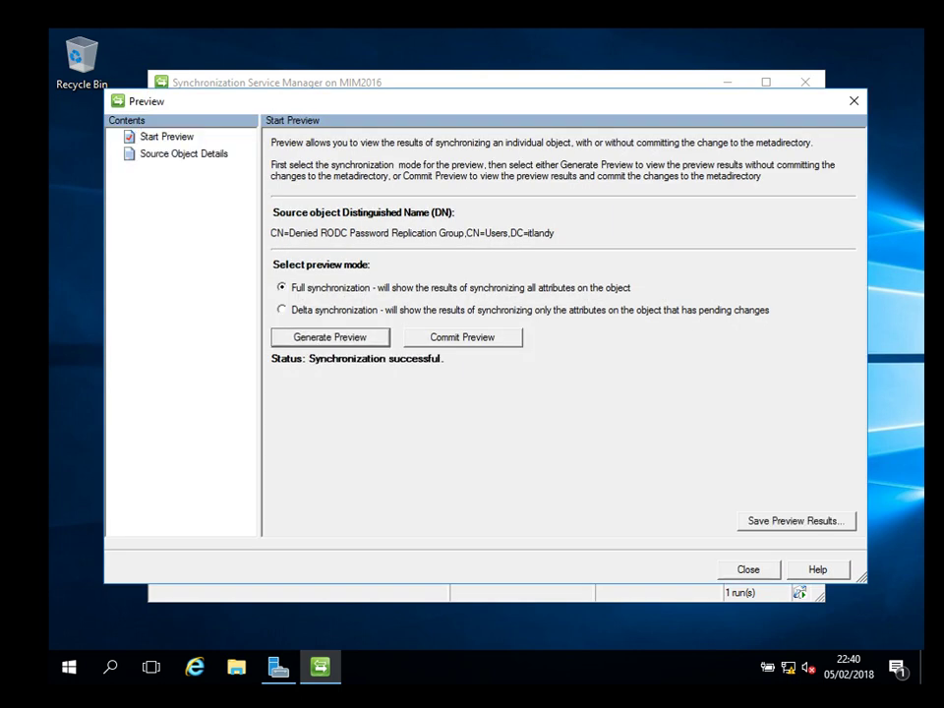
left_click(167, 137)
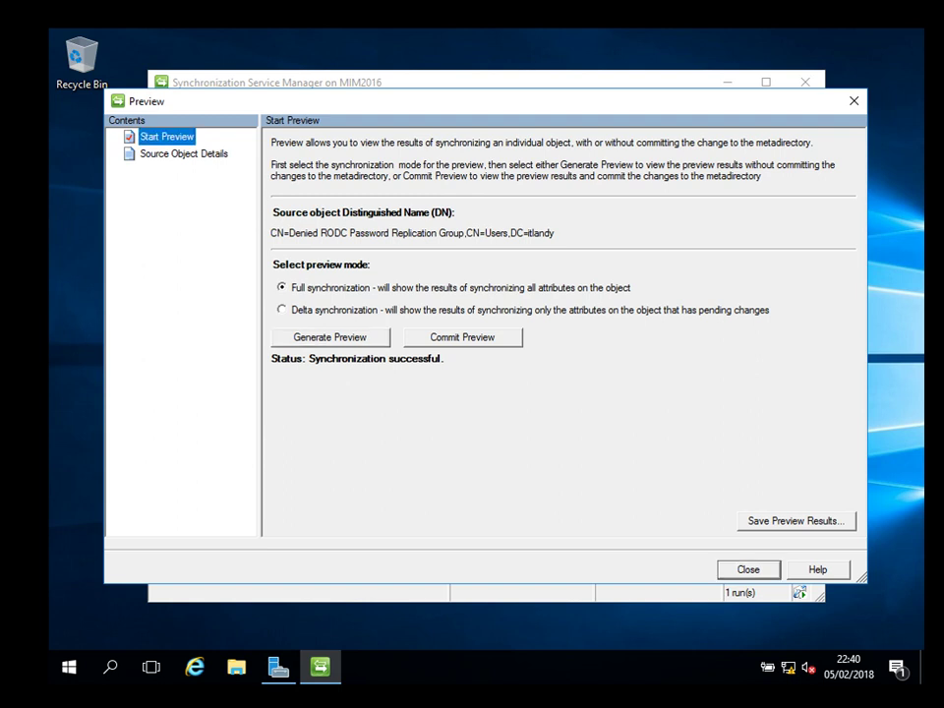
left_click(182, 153)
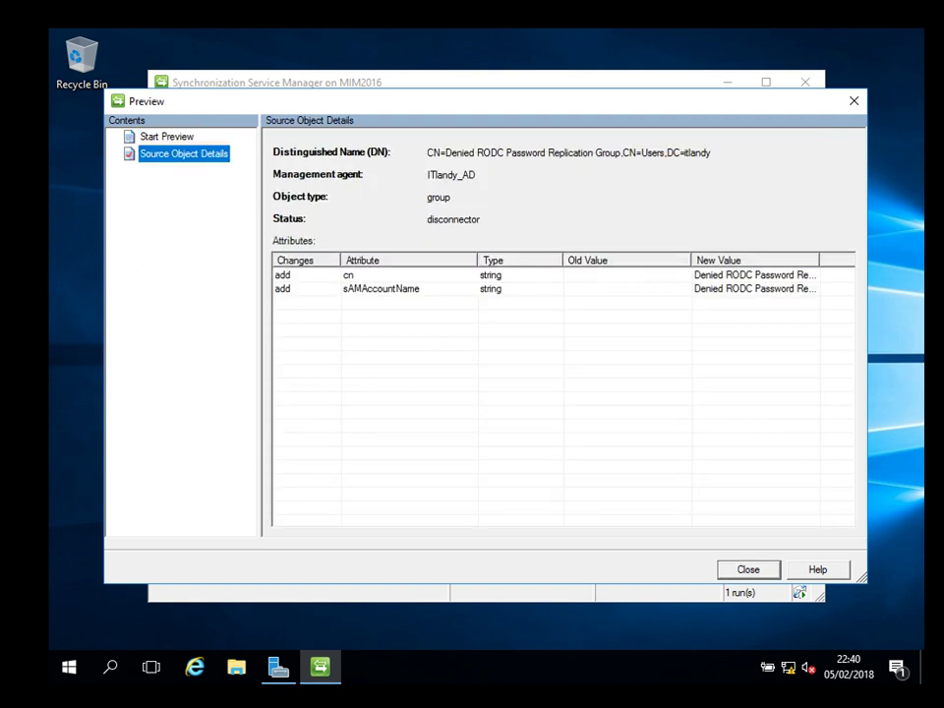
left_click(381, 288)
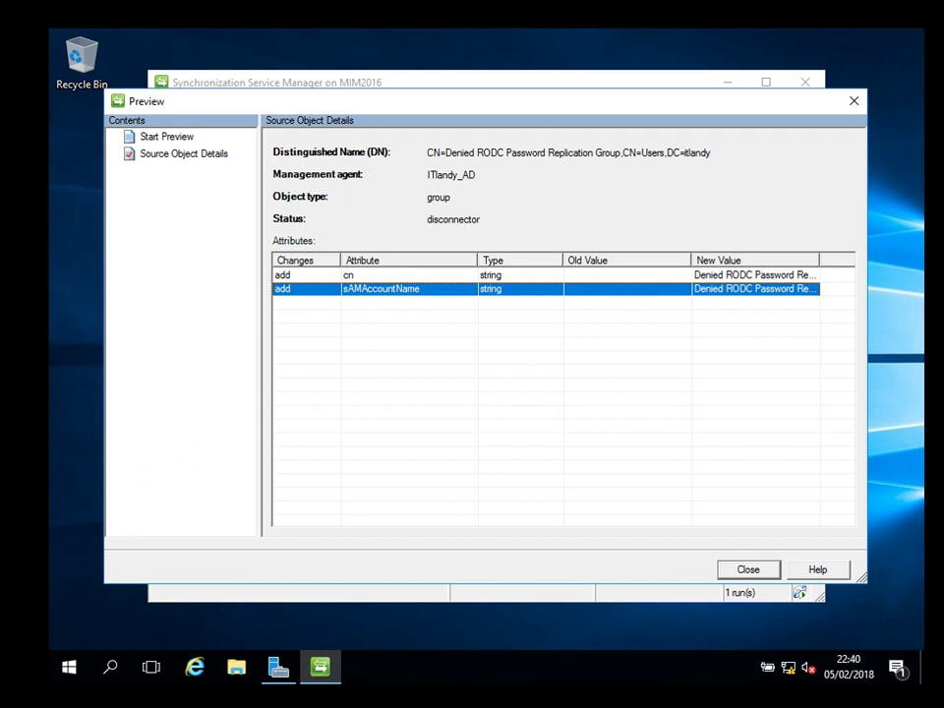
Close the preview, object details and imported-object list to return to Operations.
key("Escape")
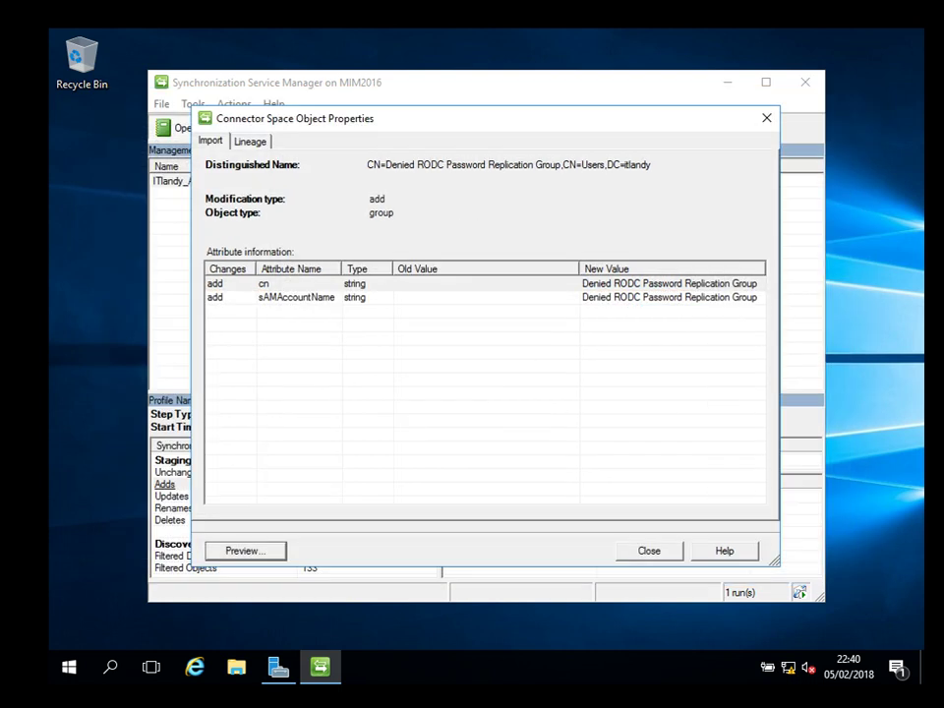
key("Escape")
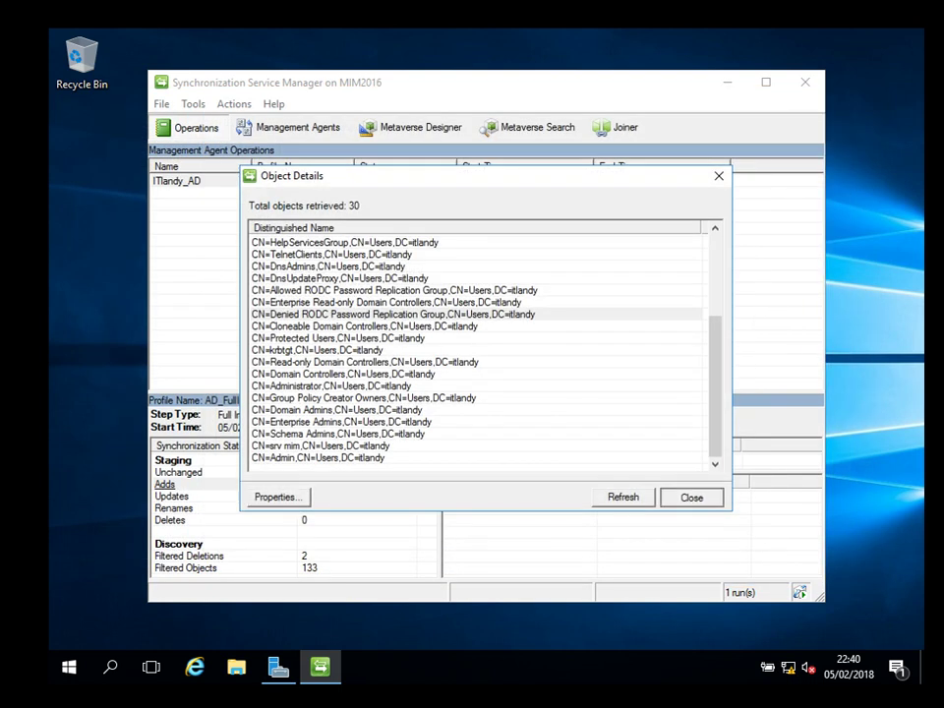
key("Escape")
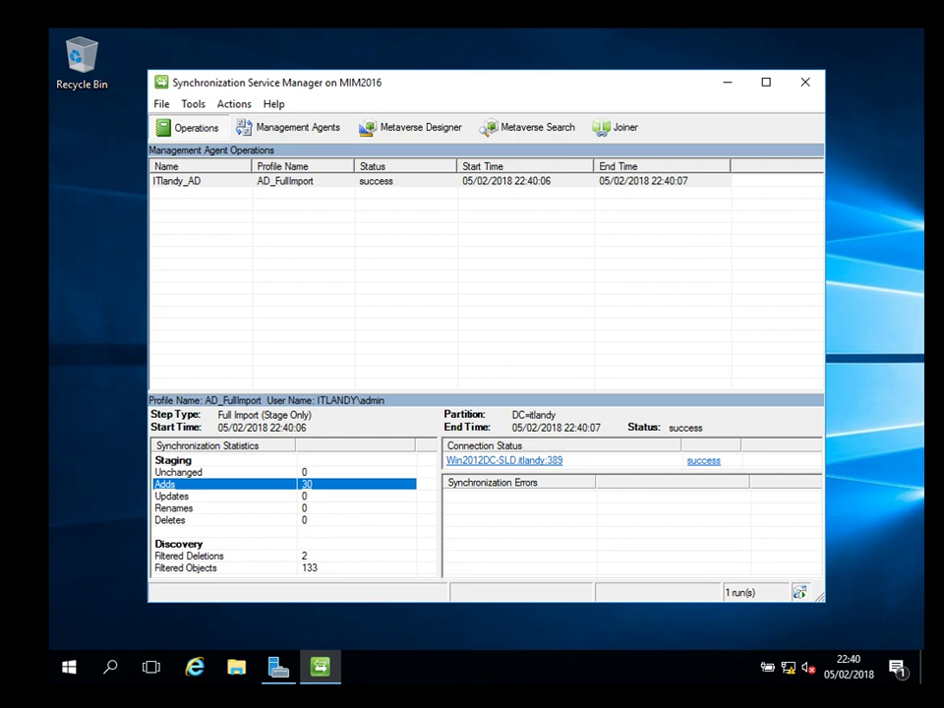
Close the Synchronization Service Manager window, leaving the Windows Server desktop visible.
left_click(805, 82)
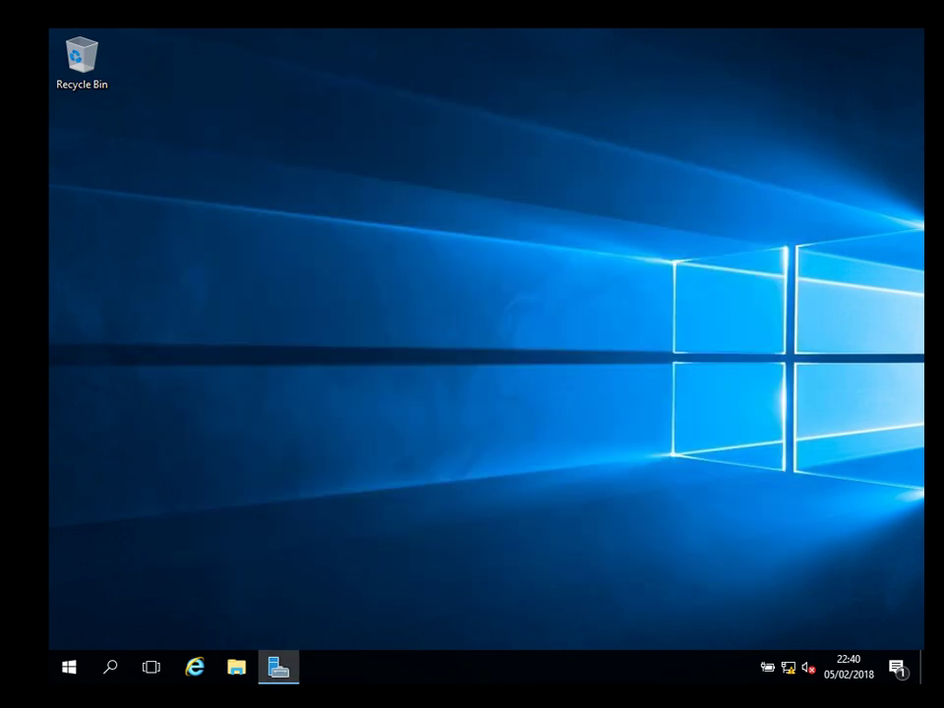